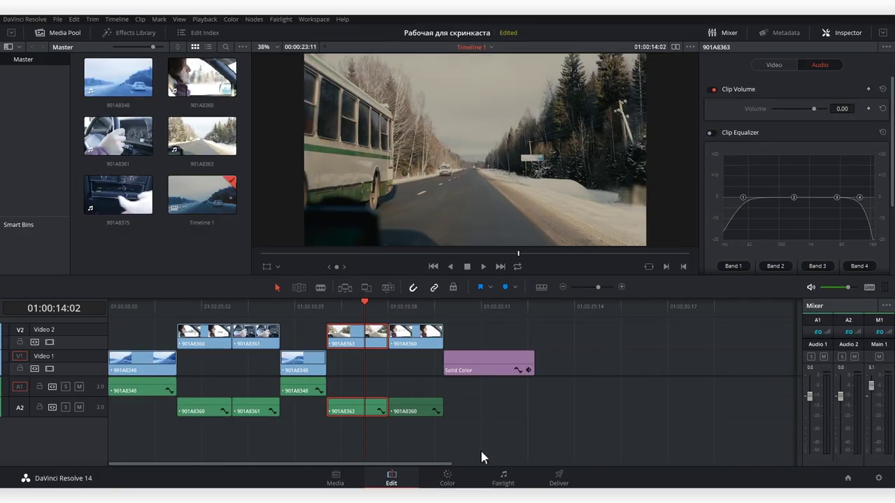
# Tour the Fairlight and Deliver pages, select clip 901A8363 on Edit, then return to Fairlight.
pyautogui.click(516, 482)
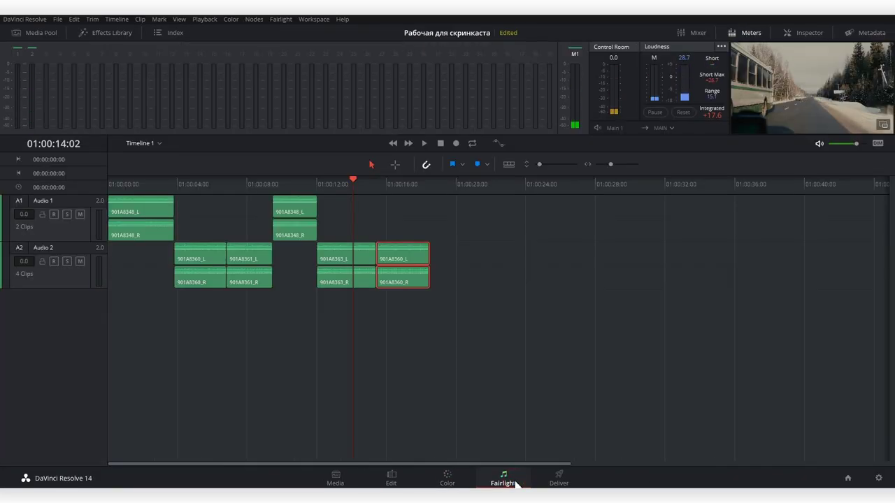
pyautogui.click(559, 478)
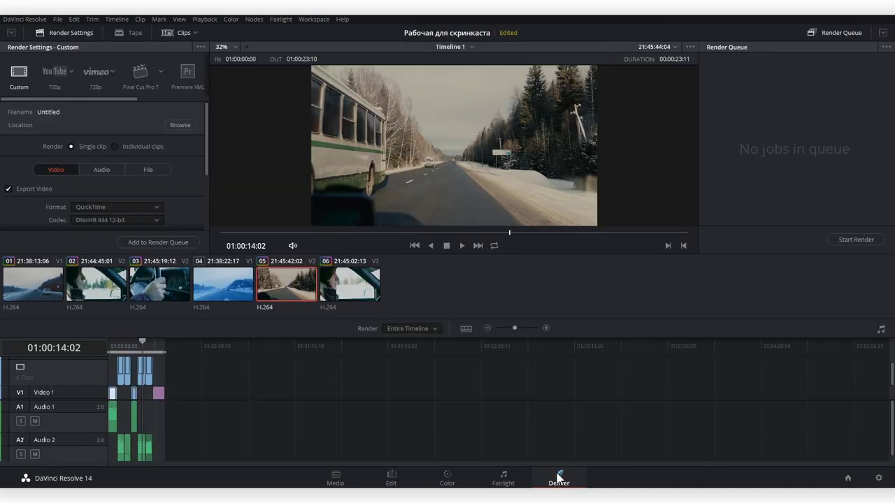
pyautogui.click(392, 478)
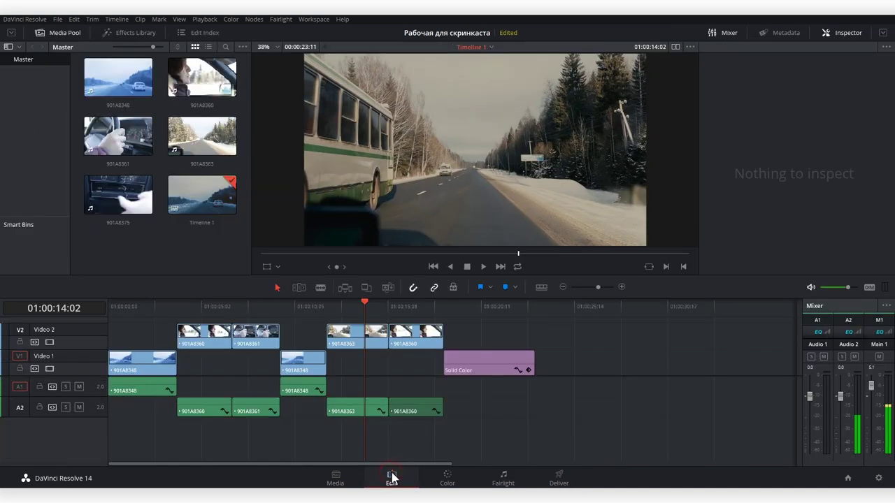
pyautogui.click(354, 405)
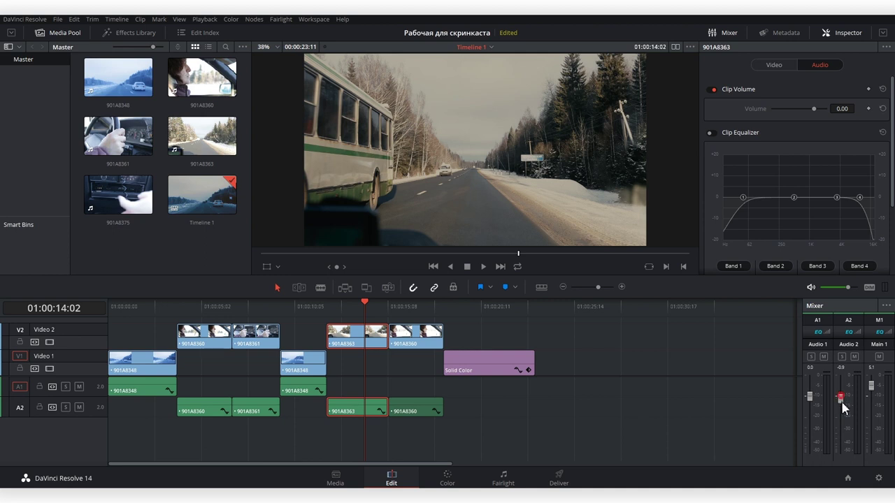
pyautogui.click(501, 481)
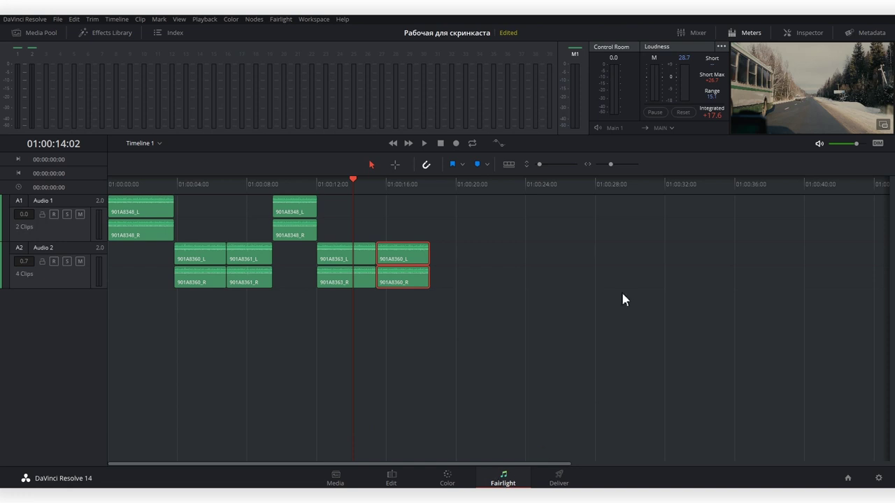
# Shrink the track height and place the Gugugu music at the timeline start on Audio 3.
pyautogui.moveTo(540, 167); pyautogui.dragTo(538, 166)
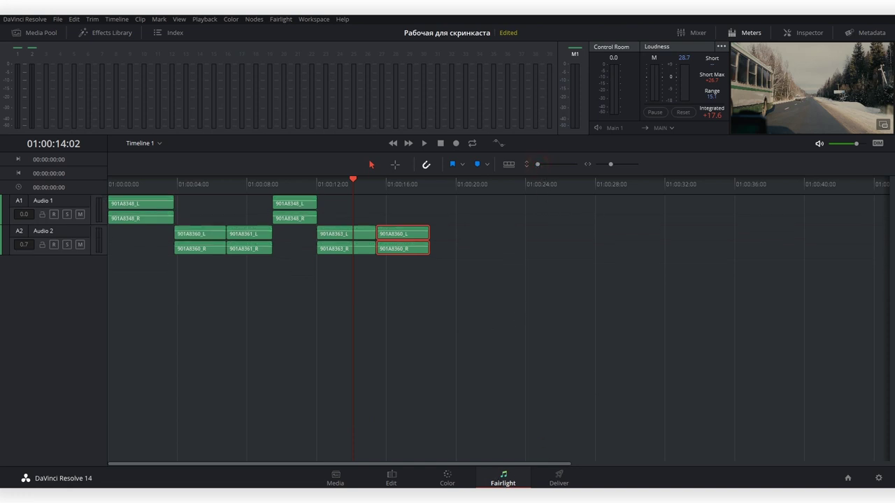
pyautogui.hotkey('alt', 'Tab')
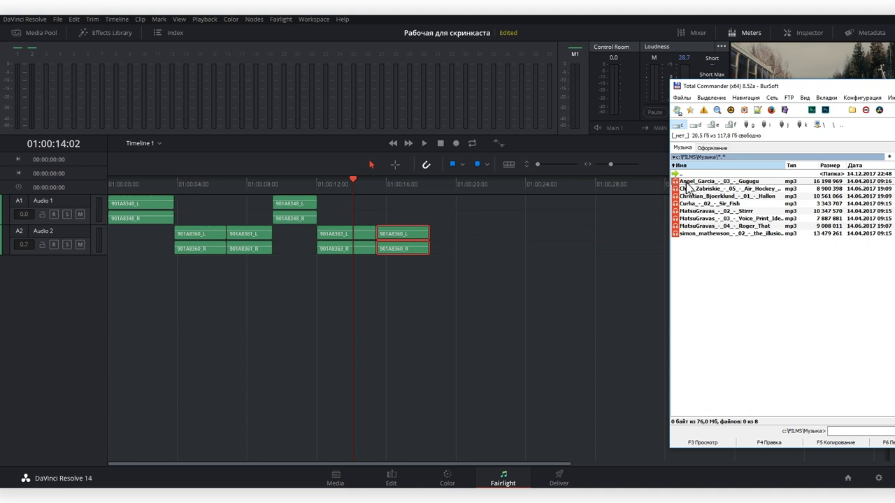
pyautogui.moveTo(686, 184); pyautogui.dragTo(167, 290)
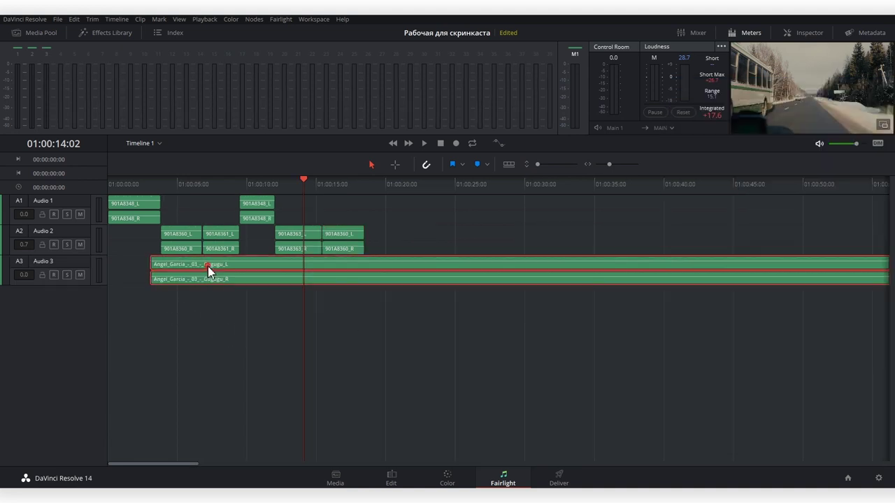
pyautogui.moveTo(300, 269); pyautogui.dragTo(253, 272)
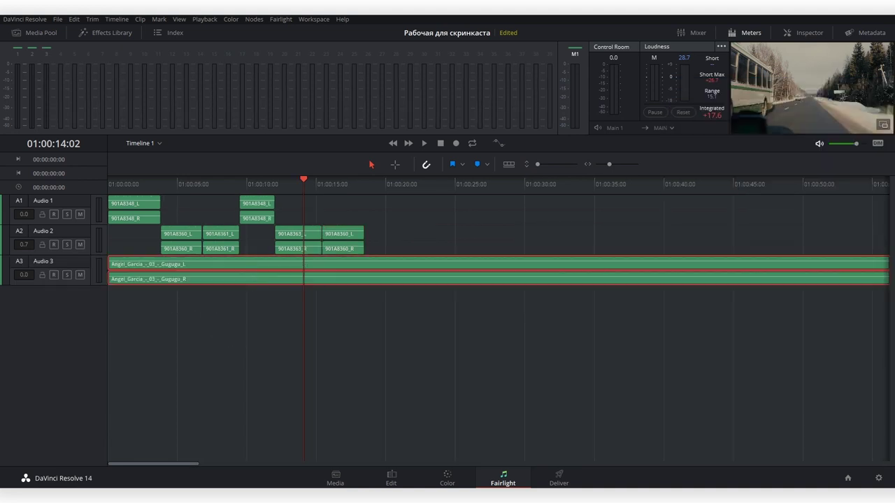
# Add the 2007 56 sound on Audio 4 and 2006 18 on Audio 5.
pyautogui.hotkey('alt', 'Tab')
pyautogui.doubleClick(788, 204)
pyautogui.doubleClick(706, 256)
pyautogui.doubleClick(691, 188)
pyautogui.moveTo(699, 248); pyautogui.dragTo(411, 298)
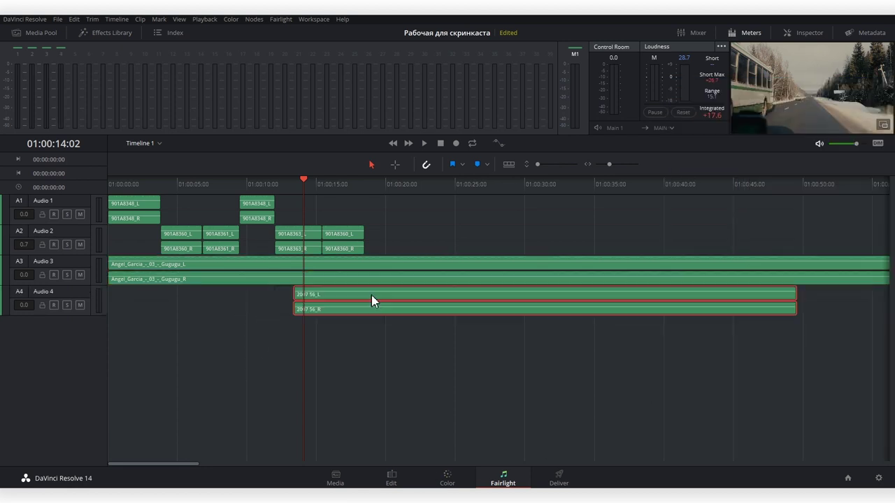
pyautogui.press('BackSpace')
pyautogui.doubleClick(696, 311)
pyautogui.moveTo(696, 307); pyautogui.dragTo(167, 350)
pyautogui.click(260, 341)
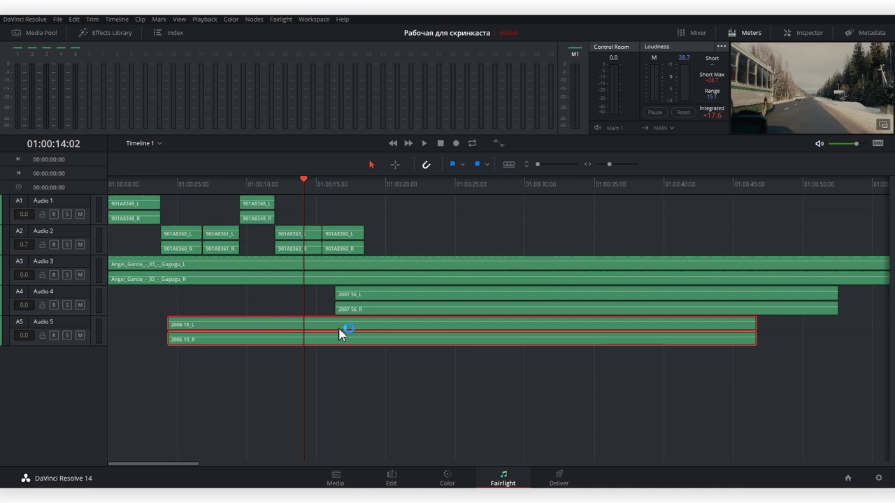
# Open the Inspector with clip volume and equalizer settings, leaving the Mixer closed.
pyautogui.click(695, 33)
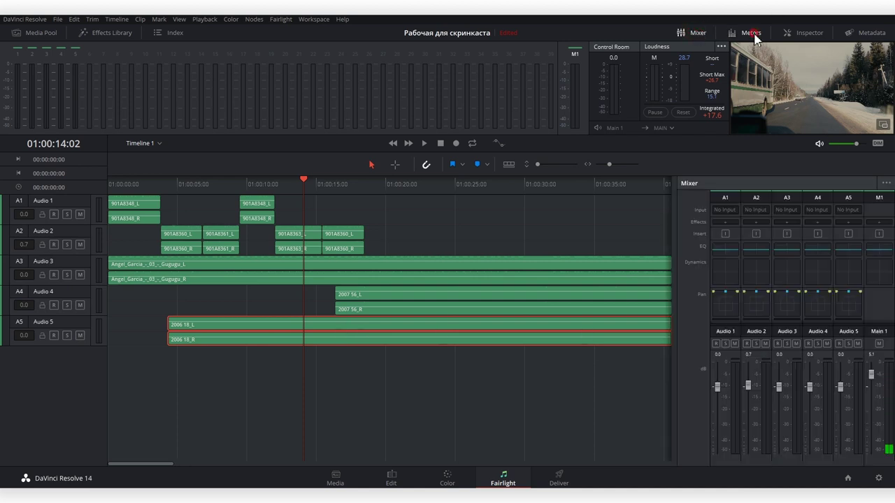
pyautogui.click(753, 35)
pyautogui.click(753, 34)
pyautogui.click(801, 35)
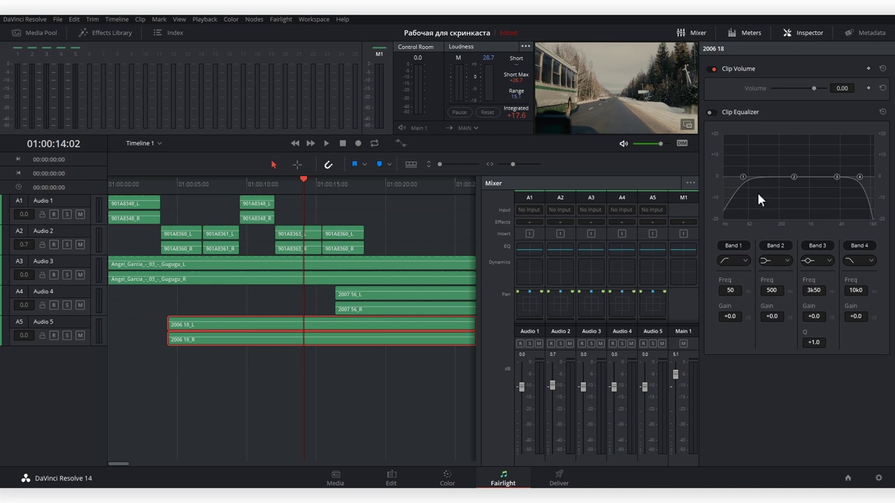
pyautogui.click(691, 37)
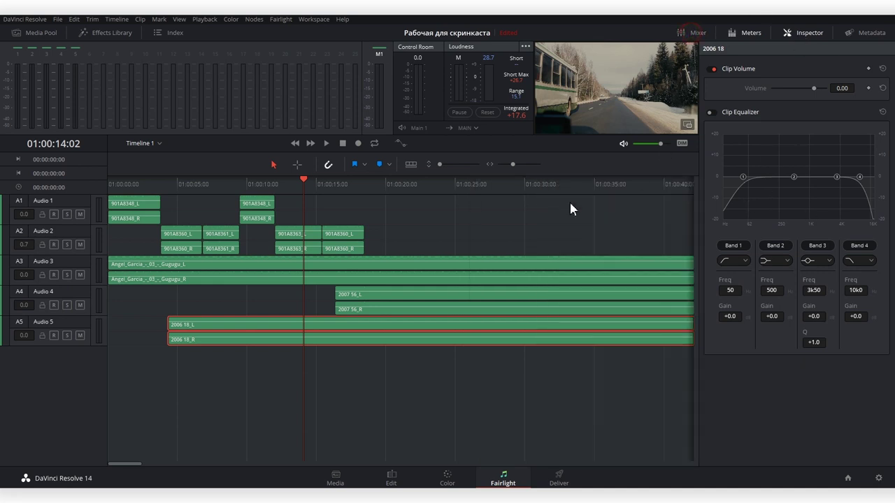
# Mute Audio 4 and Audio 5, then play the Gugugu music clip.
pyautogui.click(82, 306)
pyautogui.click(80, 335)
pyautogui.click(207, 271)
pyautogui.click(379, 187)
pyautogui.press('space')
pyautogui.press('space')
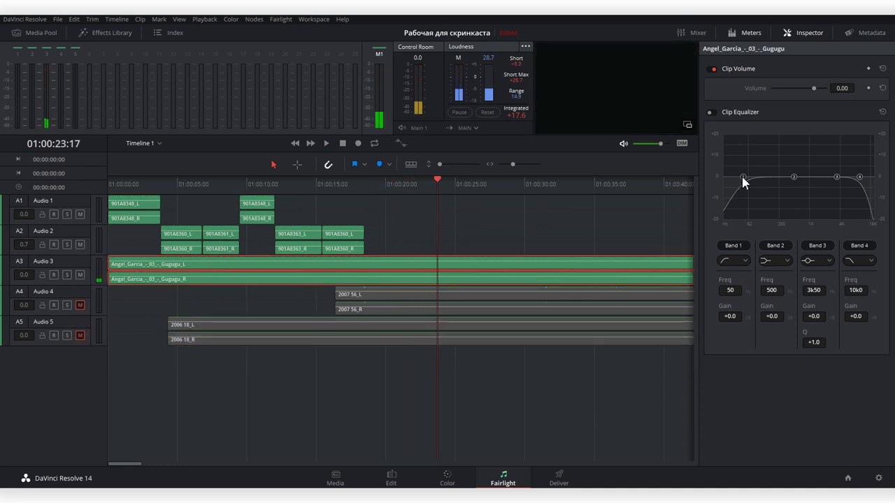
# Enable Gugugu's equalizer, cut lows near 56 Hz, boost near 1.66 kHz, and lower volume to −1.36.
pyautogui.press('space')
pyautogui.moveTo(742, 177); pyautogui.dragTo(736, 147)
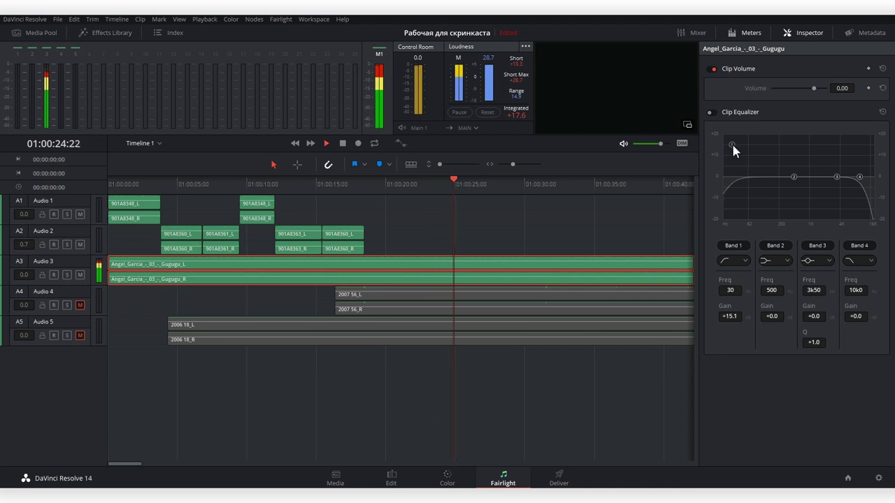
pyautogui.moveTo(793, 178); pyautogui.dragTo(780, 142)
pyautogui.click(730, 144)
pyautogui.moveTo(837, 177)
pyautogui.mouseDown()
pyautogui.moveTo(820, 157)
pyautogui.moveTo(760, 223)
pyautogui.moveTo(874, 162)
pyautogui.mouseUp()
pyautogui.moveTo(737, 146); pyautogui.dragTo(746, 210)
pyautogui.moveTo(780, 142)
pyautogui.mouseDown()
pyautogui.moveTo(792, 194)
pyautogui.moveTo(816, 201)
pyautogui.mouseUp()
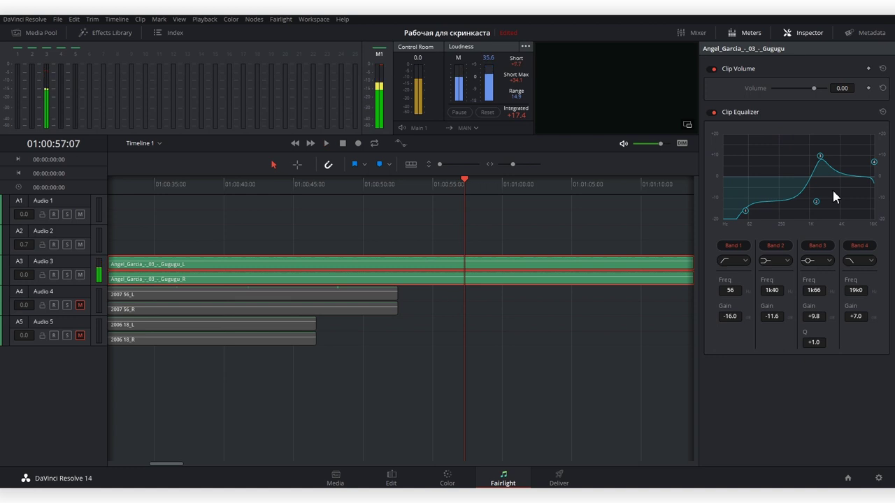
pyautogui.moveTo(813, 89)
pyautogui.mouseDown()
pyautogui.moveTo(822, 88)
pyautogui.moveTo(813, 89)
pyautogui.mouseUp()
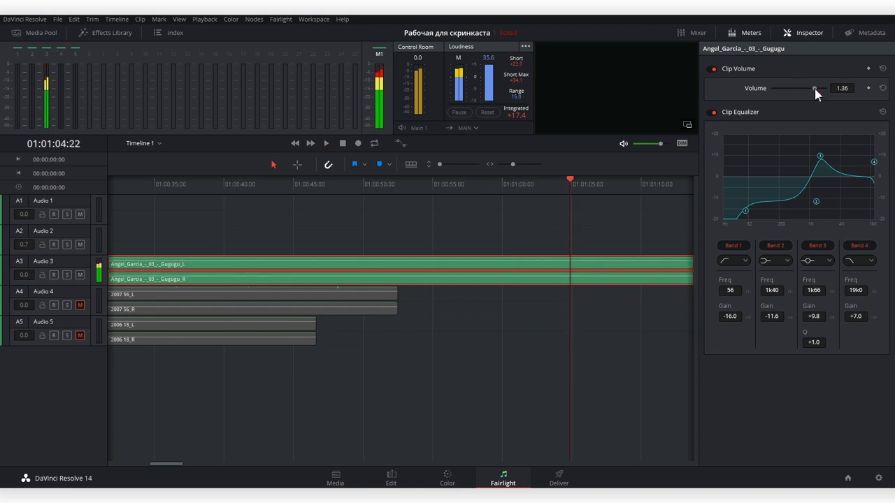
# Add three Volume keyframes at successive playhead positions in the Gugugu clip.
pyautogui.click(868, 88)
pyautogui.press('space')
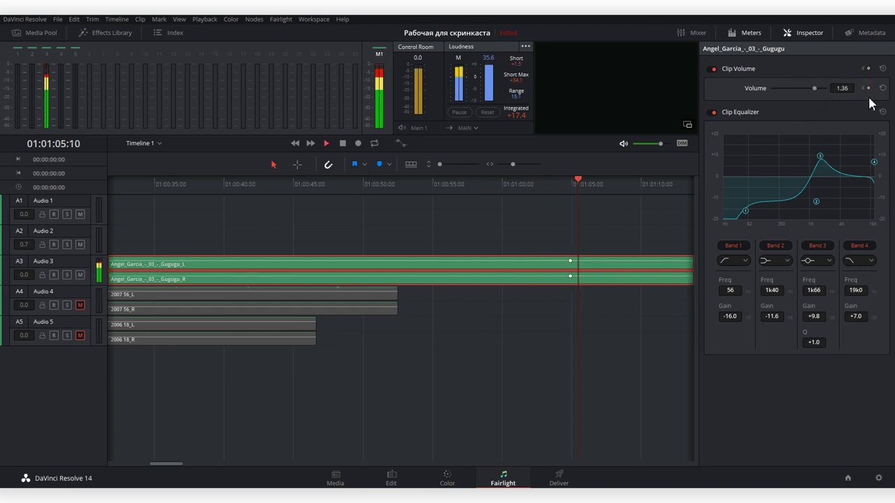
pyautogui.click(869, 89)
pyautogui.click(869, 89)
pyautogui.press('space')
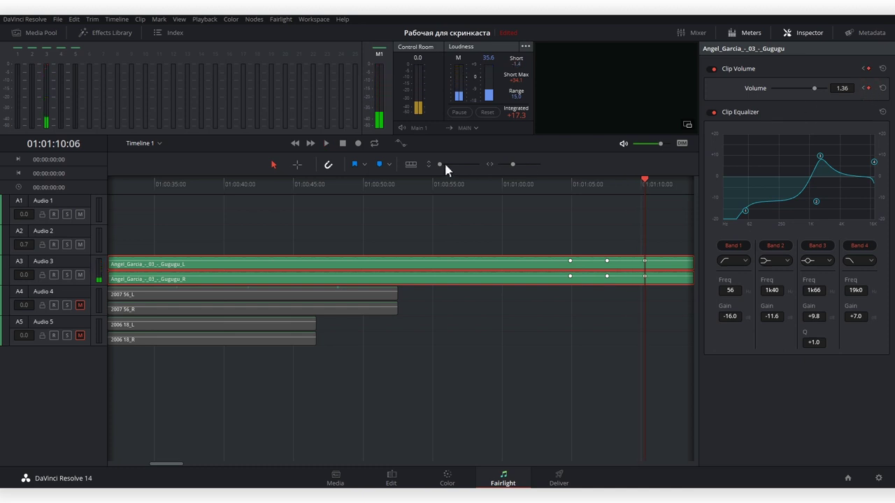
# Enlarge the tracks, pull the middle keyframe down into a dip, and replay it.
pyautogui.moveTo(446, 165); pyautogui.dragTo(451, 165)
pyautogui.moveTo(607, 277); pyautogui.dragTo(609, 286)
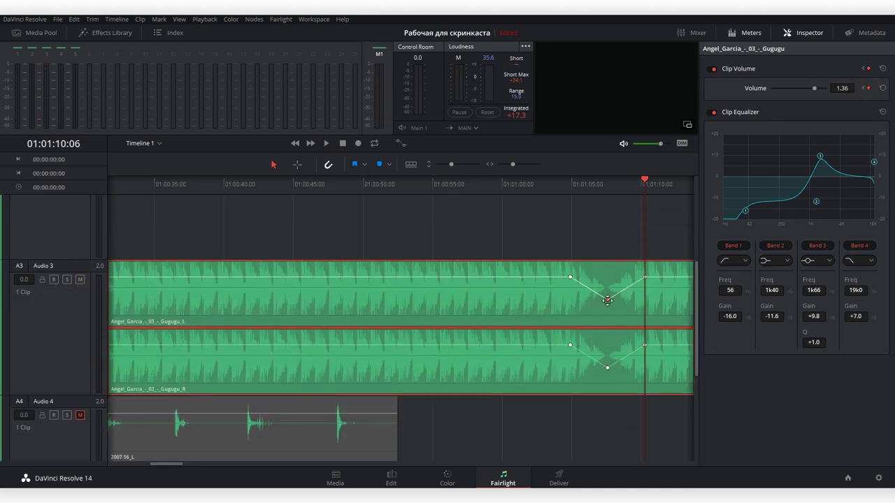
pyautogui.click(542, 185)
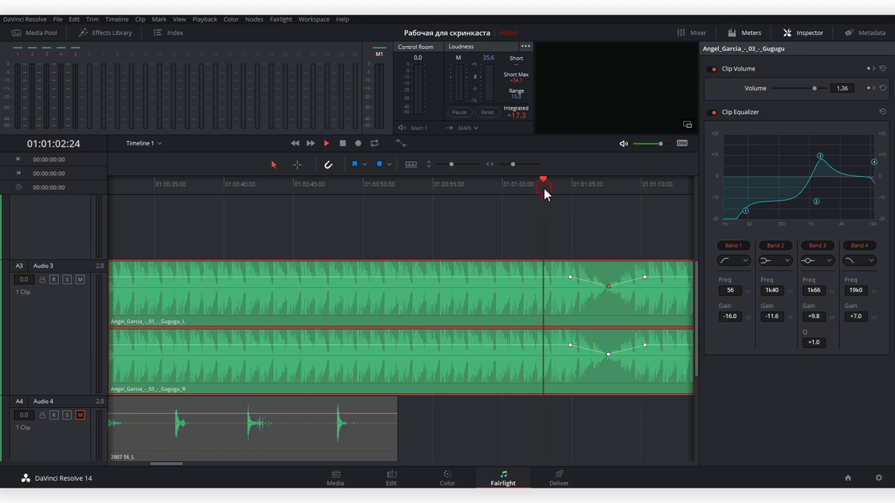
pyautogui.press('space')
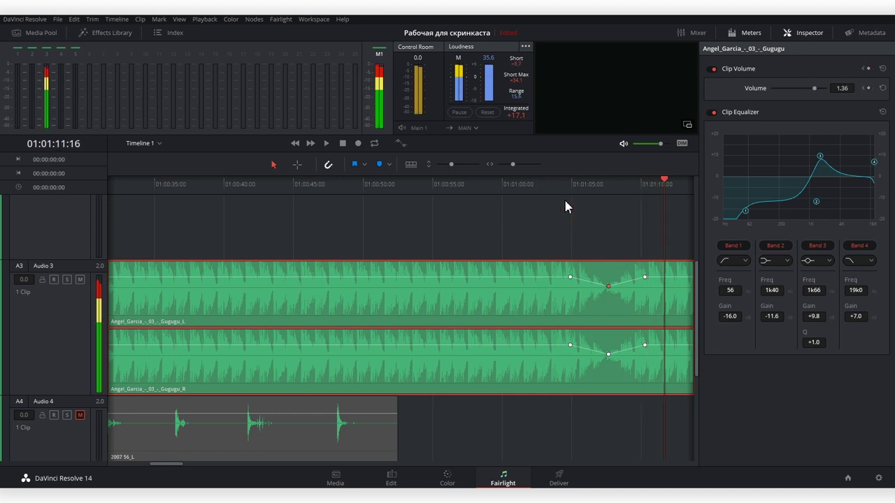
pyautogui.click(696, 33)
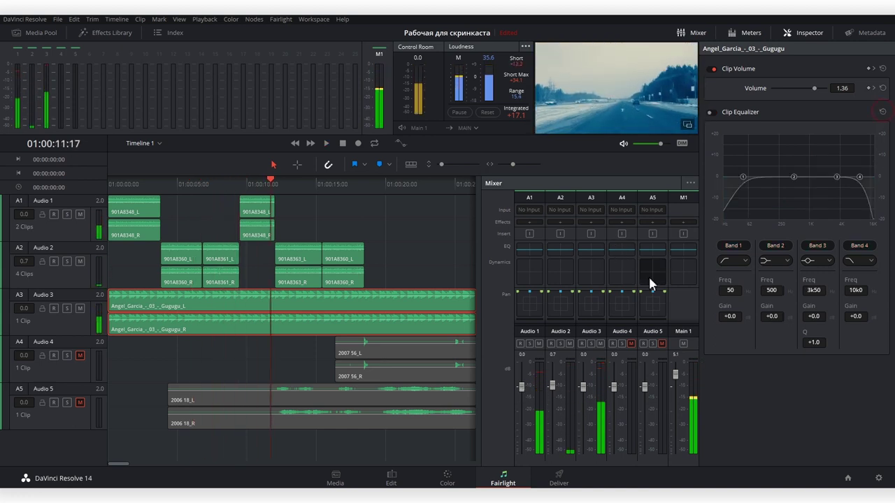
# Pull the Audio 3 fader down to −23 dB and replay from about 7 seconds.
pyautogui.moveTo(585, 390); pyautogui.dragTo(584, 426)
pyautogui.press('space')
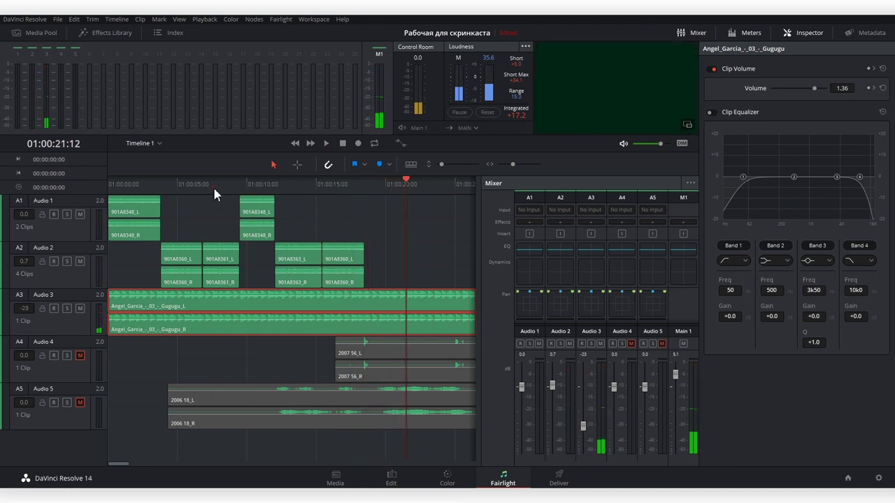
pyautogui.click(214, 185)
pyautogui.press('space')
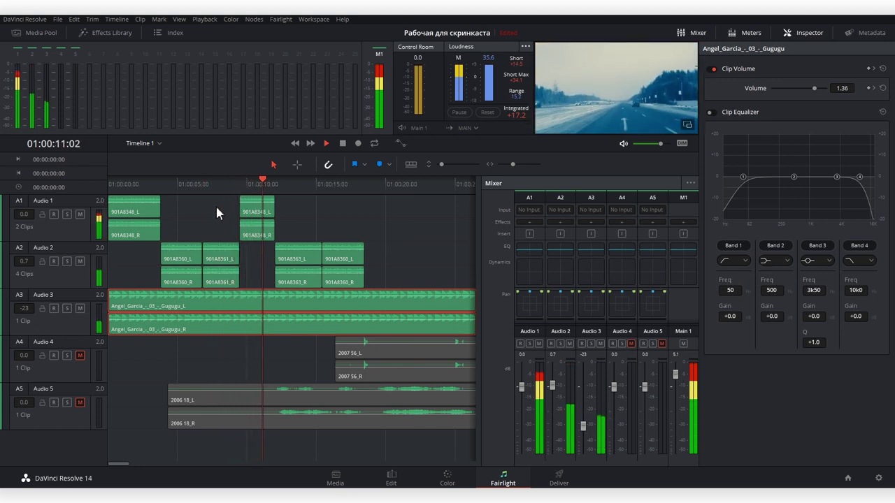
# Delete the leftover 901A8360 clip and stretch 901A8363 across Audio 2 from the start.
pyautogui.moveTo(266, 233)
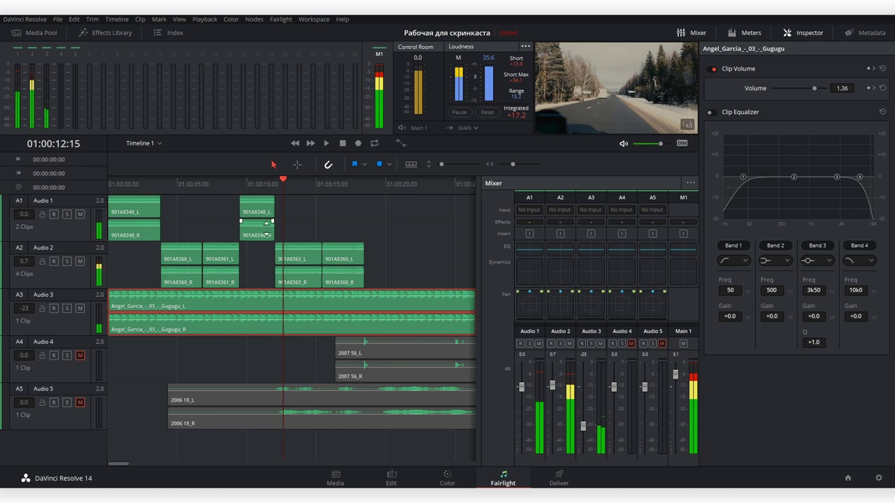
pyautogui.click(301, 262)
pyautogui.press('d')
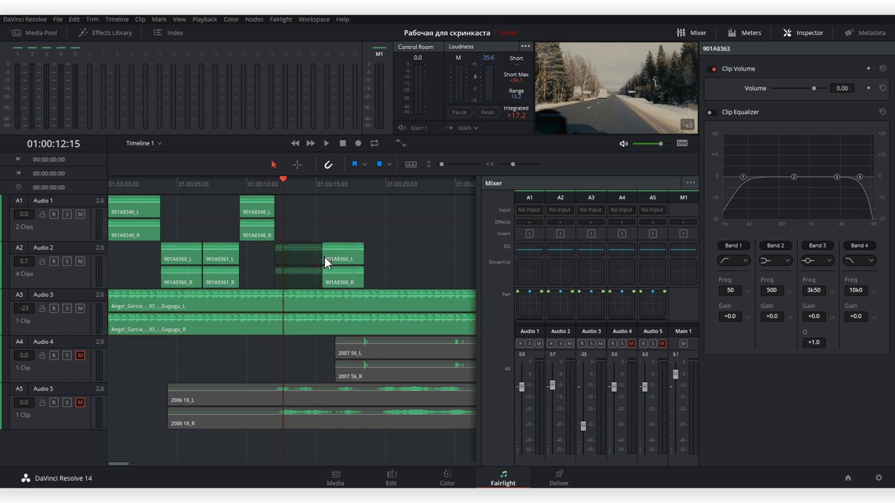
pyautogui.moveTo(339, 256)
pyautogui.mouseDown()
pyautogui.moveTo(386, 256)
pyautogui.moveTo(379, 261)
pyautogui.mouseUp()
pyautogui.hotkey('ctrl', '-')
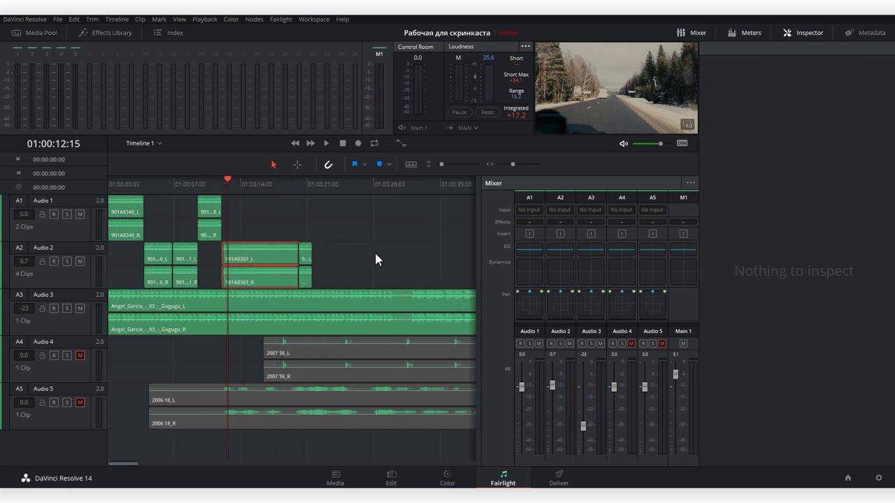
pyautogui.click(306, 264)
pyautogui.press('Delete')
pyautogui.click(251, 249)
pyautogui.moveTo(267, 251); pyautogui.dragTo(154, 252)
pyautogui.moveTo(216, 256); pyautogui.dragTo(453, 256)
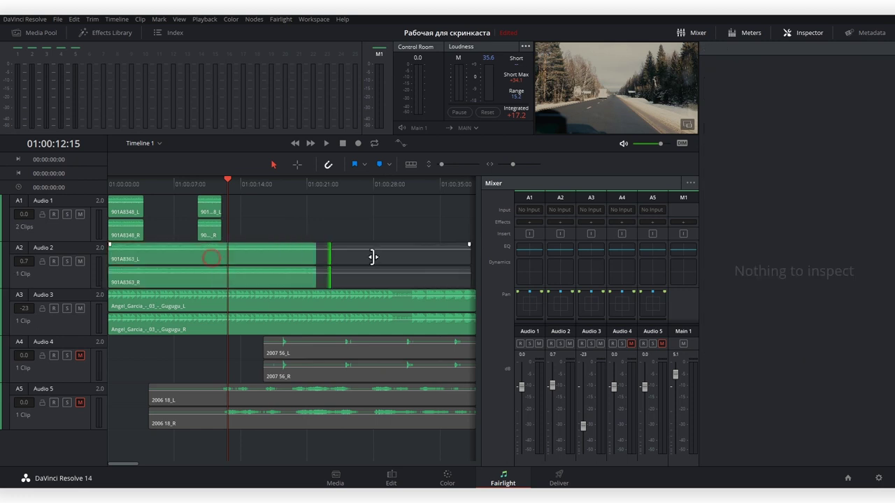
# Mute Audio 1 and play the mix from the timeline start.
pyautogui.click(123, 209)
pyautogui.click(208, 211)
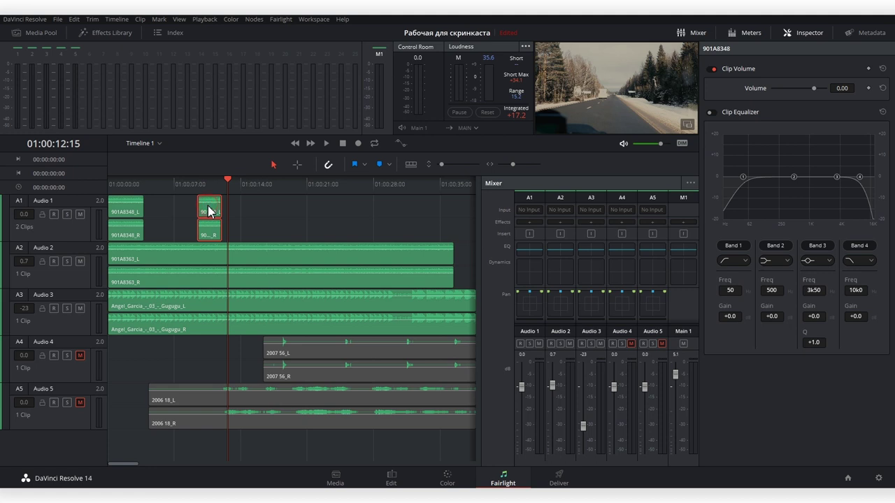
pyautogui.click(80, 215)
pyautogui.click(80, 261)
pyautogui.click(81, 262)
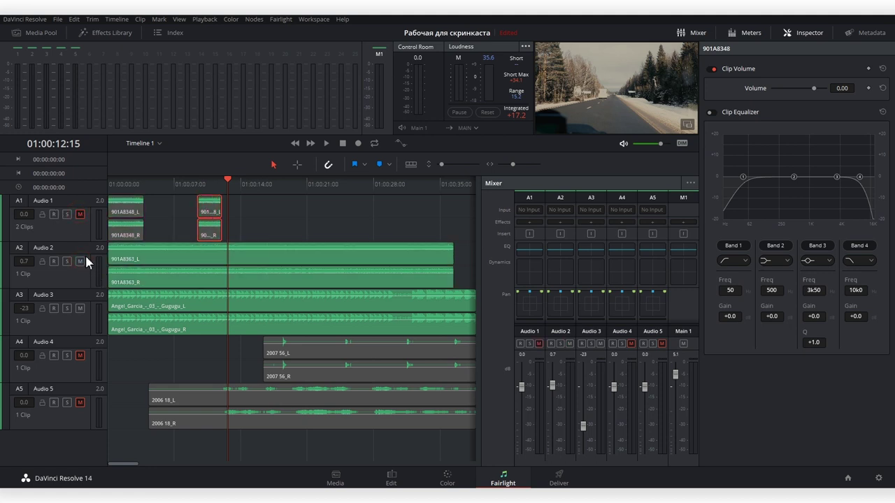
pyautogui.press('Home')
pyautogui.press('space')
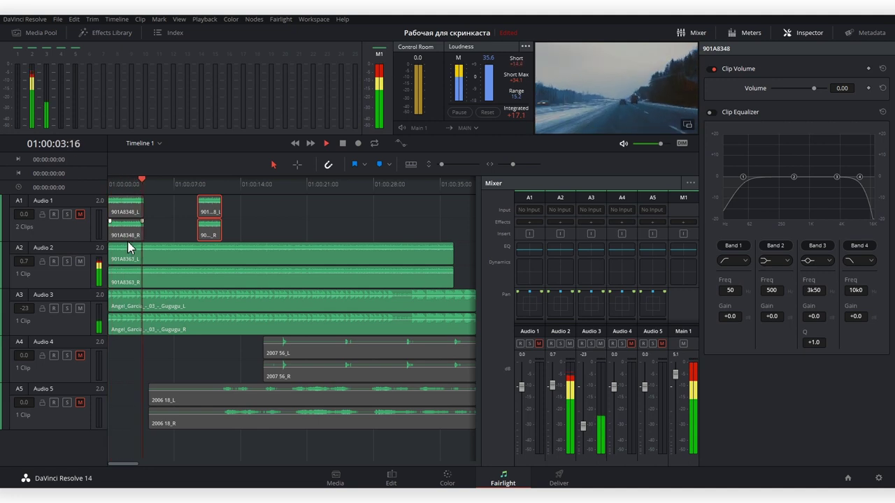
# Raise Audio 3 to −8.7 dB, hide the Mixer and Inspector, and switch to Deliver.
pyautogui.moveTo(583, 424); pyautogui.dragTo(583, 409)
pyautogui.press('space')
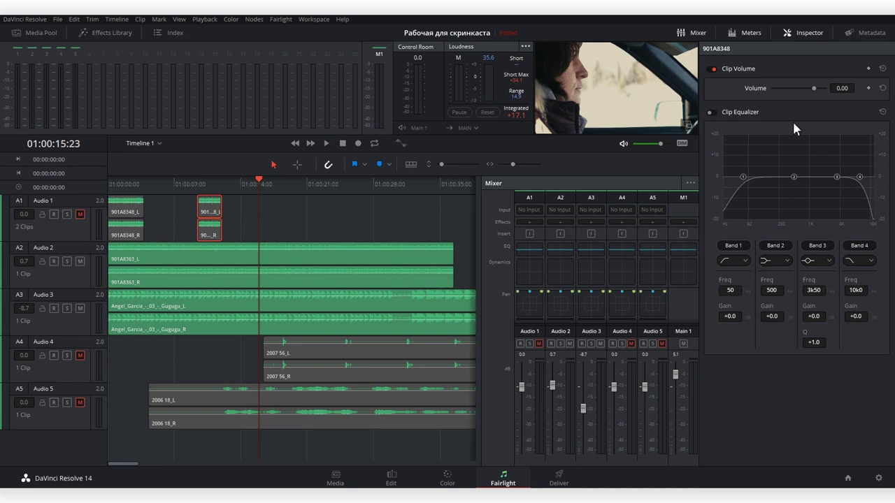
pyautogui.click(698, 33)
pyautogui.click(815, 35)
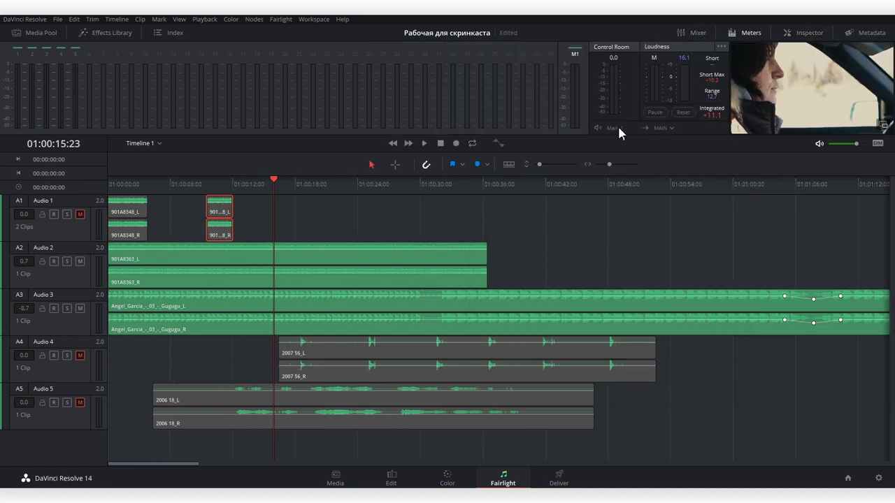
pyautogui.click(558, 481)
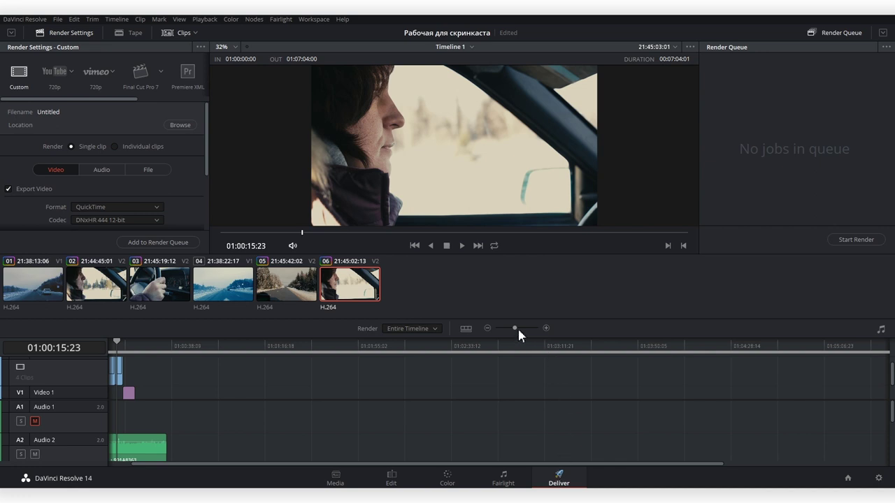
pyautogui.moveTo(515, 328); pyautogui.dragTo(525, 328)
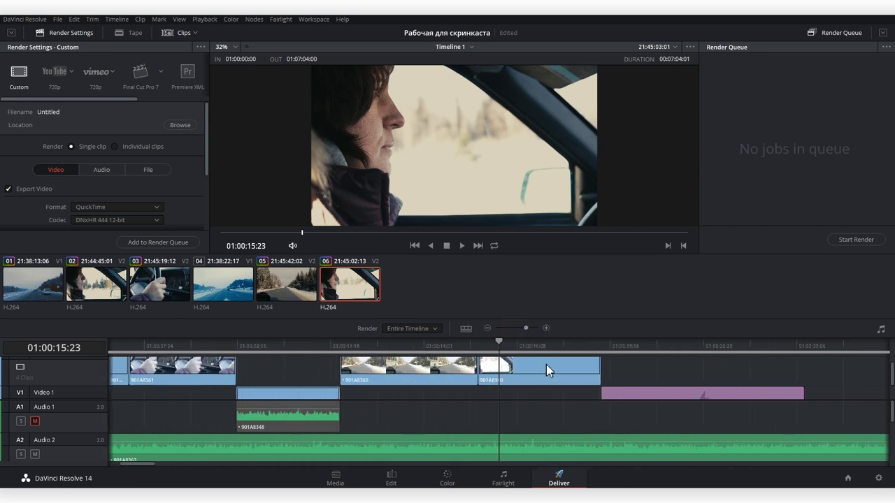
# Scrub the timeline and try In points at 01:00:08:00 and 01:00:12:02, then reset to the entire timeline.
pyautogui.click(545, 348)
pyautogui.click(607, 346)
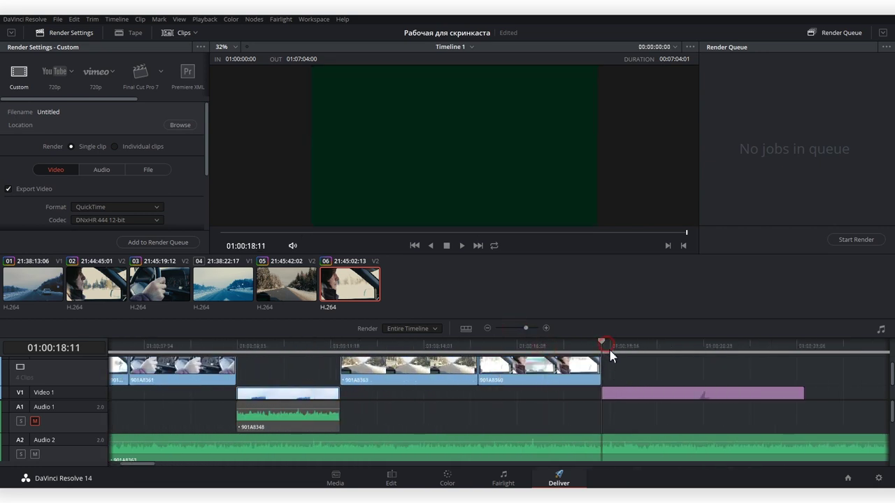
pyautogui.moveTo(604, 343); pyautogui.dragTo(100, 364)
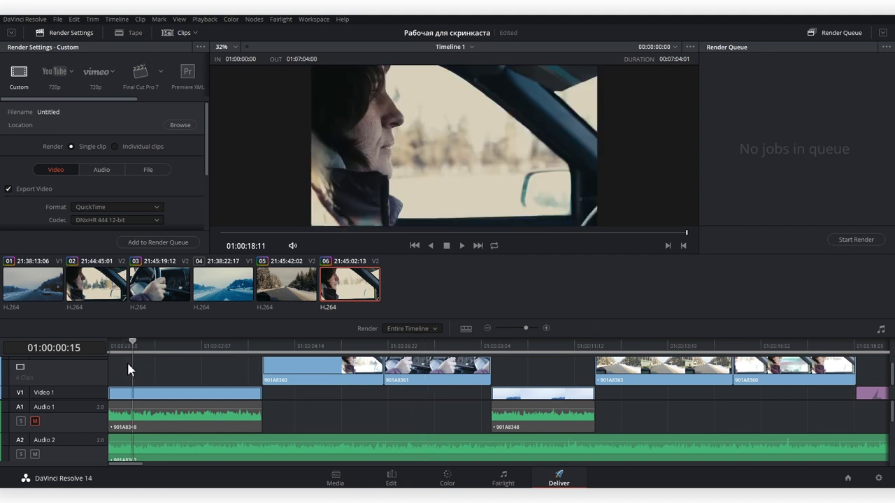
pyautogui.press('space')
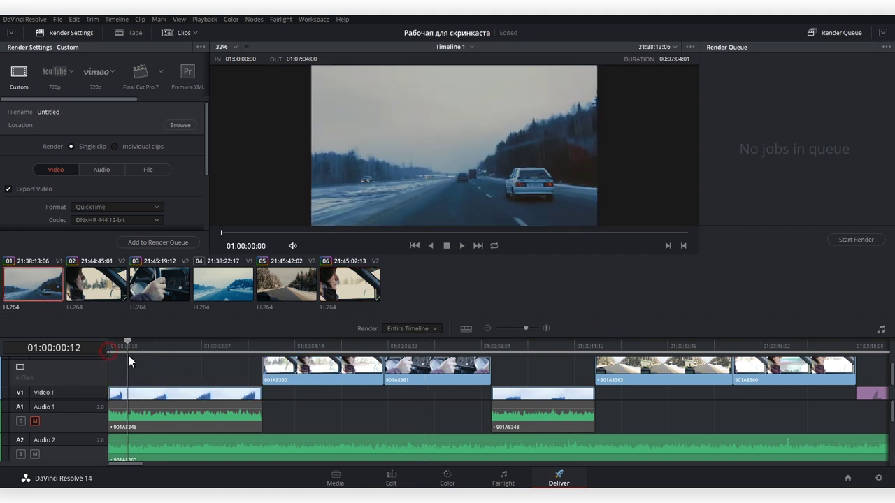
pyautogui.moveTo(105, 354); pyautogui.dragTo(257, 356)
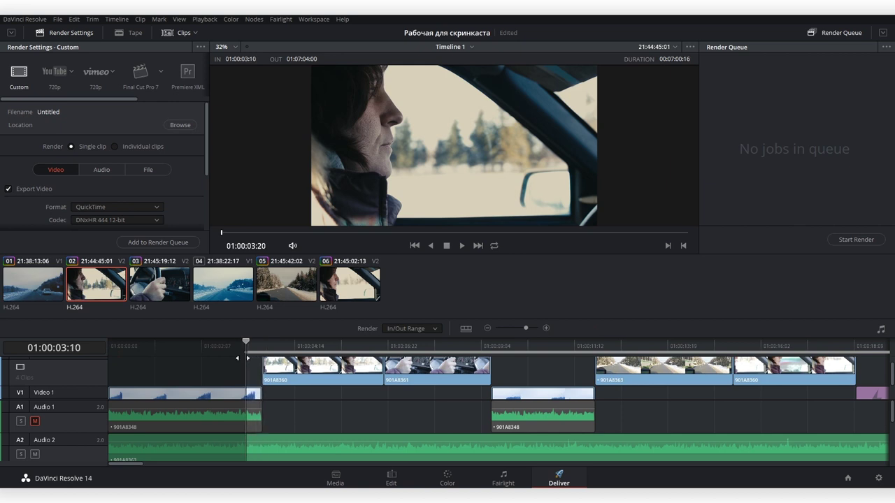
pyautogui.moveTo(267, 355); pyautogui.dragTo(433, 351)
pyautogui.moveTo(472, 374)
pyautogui.mouseDown()
pyautogui.moveTo(602, 380)
pyautogui.moveTo(109, 378)
pyautogui.mouseUp()
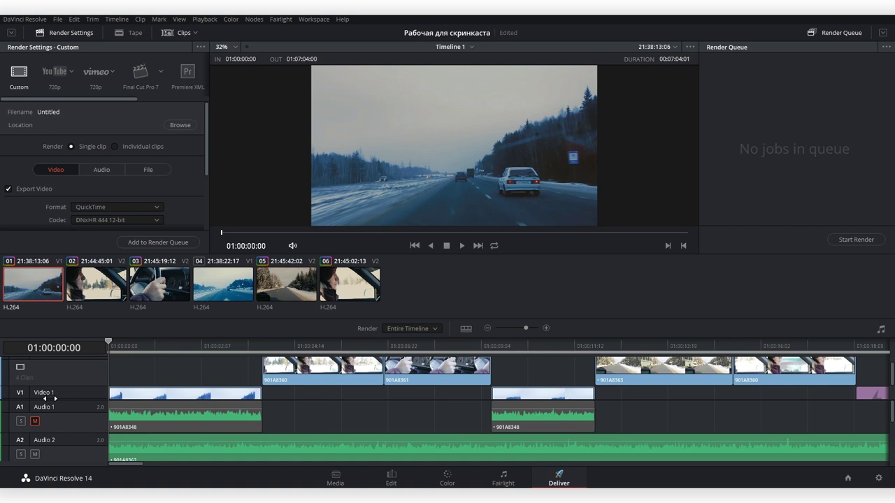
pyautogui.click(144, 420)
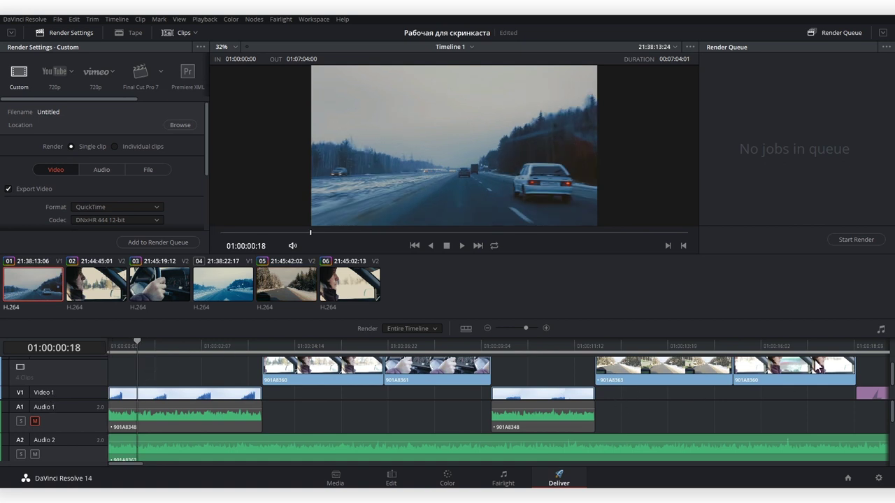
# Mark the Out point at 01:00:18:11, the end of clip 901A8360.
pyautogui.click(819, 366)
pyautogui.moveTo(821, 342); pyautogui.dragTo(855, 342)
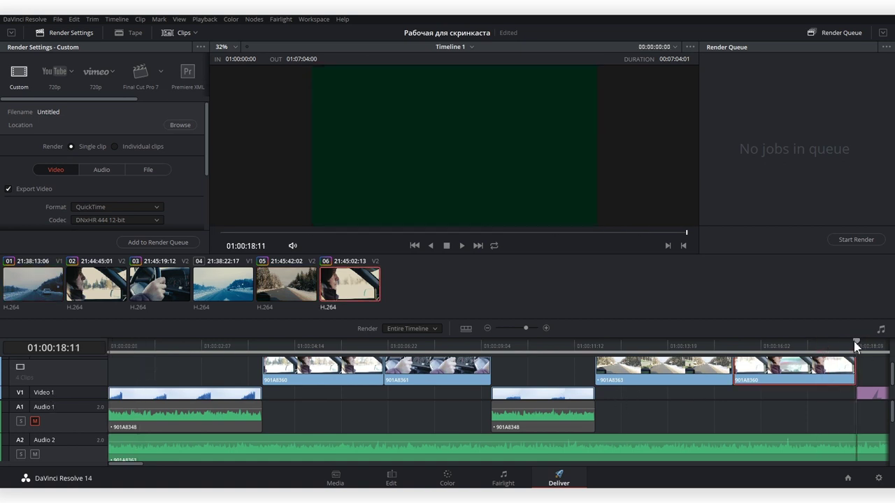
pyautogui.rightClick(859, 347)
pyautogui.click(860, 357)
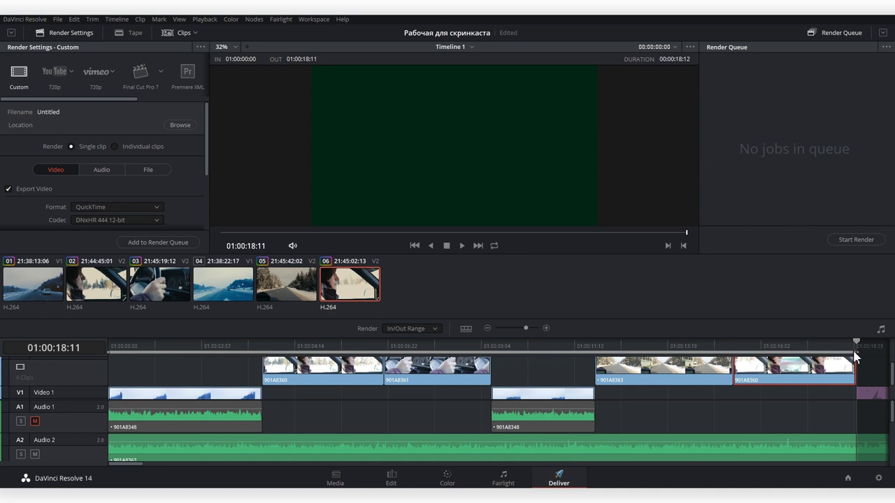
# Try the YouTube 720p, Vimeo and Premiere XML render presets.
pyautogui.click(55, 74)
pyautogui.click(96, 76)
pyautogui.click(72, 70)
pyautogui.click(56, 89)
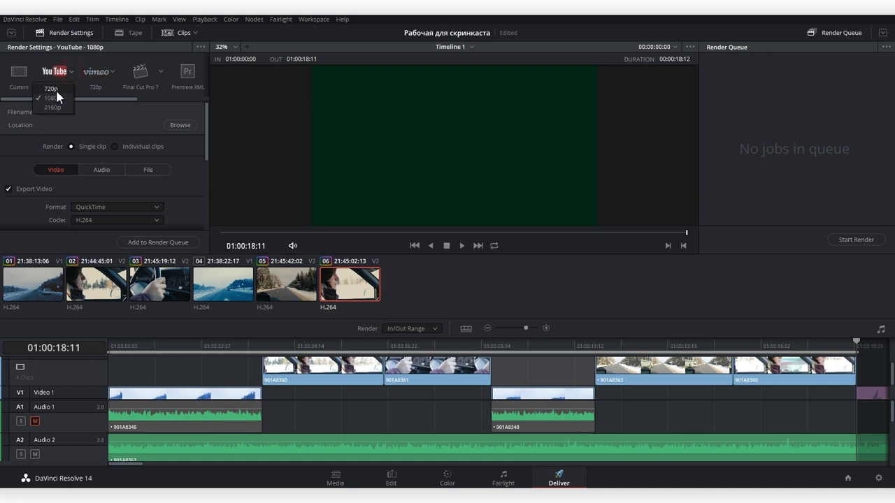
pyautogui.click(188, 73)
pyautogui.moveTo(132, 98)
pyautogui.mouseDown()
pyautogui.moveTo(162, 99)
pyautogui.moveTo(67, 104)
pyautogui.mouseUp()
pyautogui.scroll(-3, 177, 142)
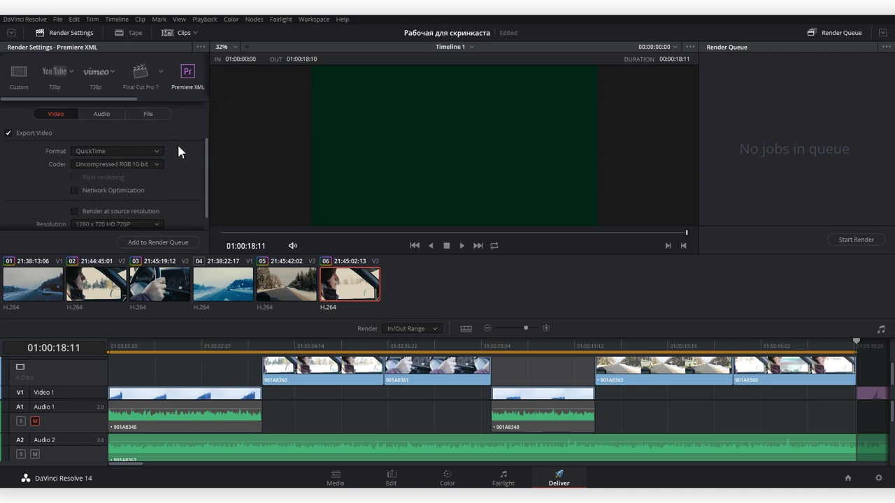
pyautogui.scroll(2, 182, 140)
pyautogui.scroll(1, 185, 151)
# Return to the Custom preset rendering a single clip and show the Format list.
pyautogui.click(17, 75)
pyautogui.click(71, 146)
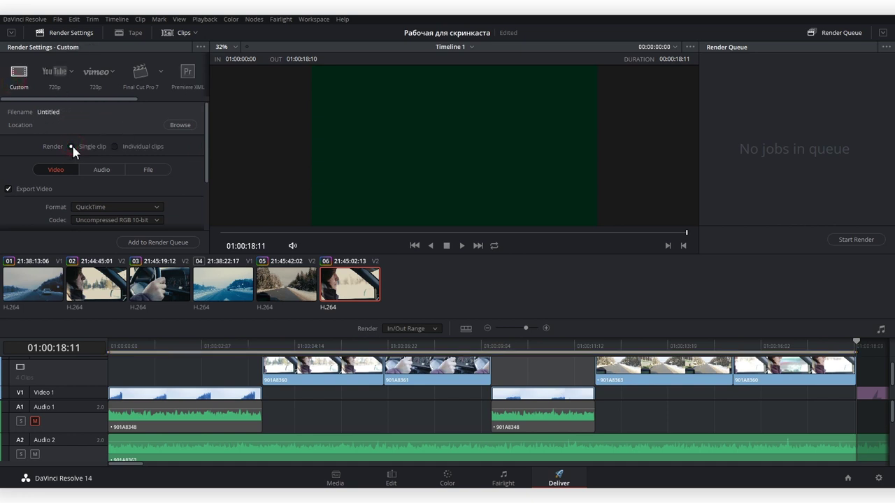
pyautogui.click(115, 147)
pyautogui.click(78, 148)
pyautogui.scroll(-1, 182, 149)
pyautogui.scroll(-2, 181, 149)
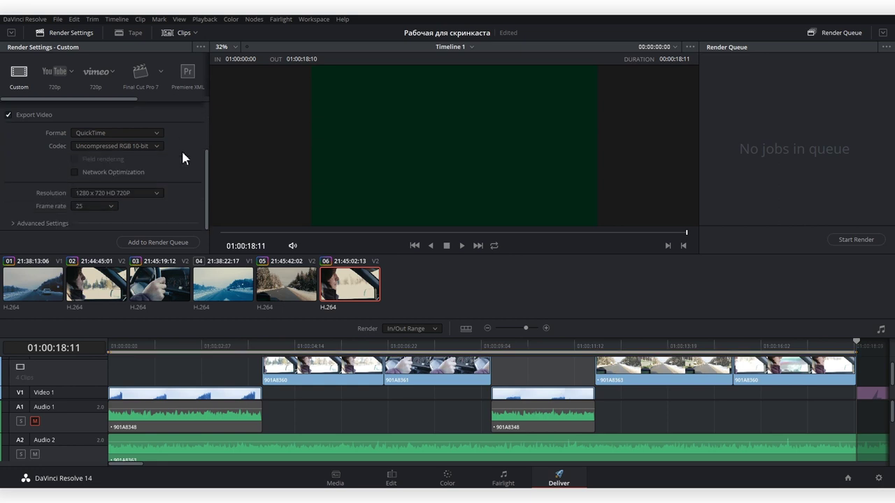
pyautogui.click(111, 134)
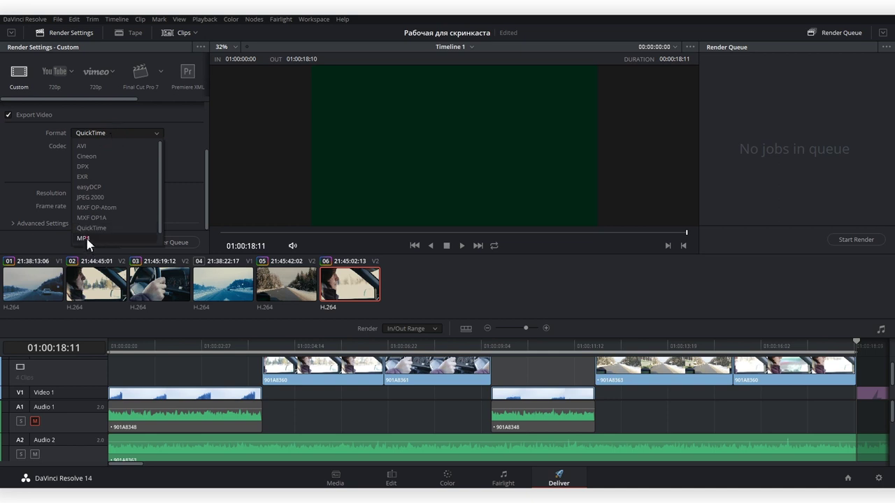
# Try MP4 as the export format, then switch it to QuickTime.
pyautogui.click(86, 239)
pyautogui.click(101, 133)
pyautogui.click(90, 231)
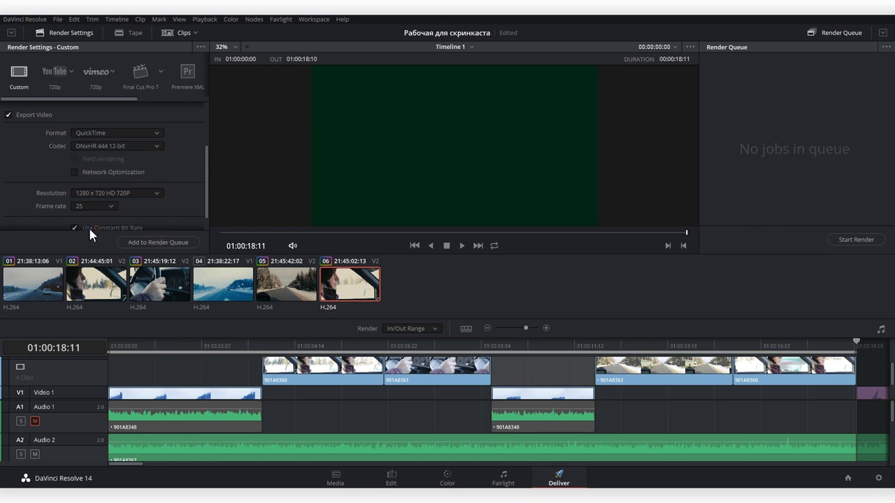
# Browse the QuickTime video codec list without changing the codec.
pyautogui.click(128, 147)
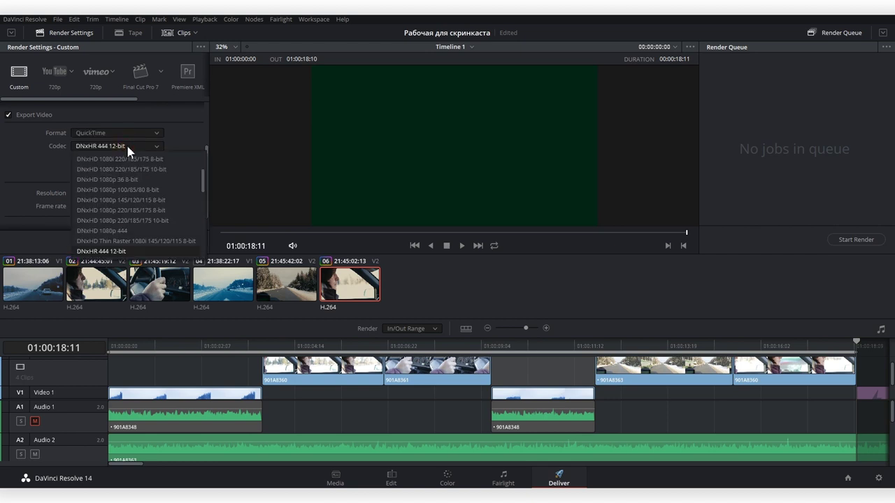
pyautogui.scroll(-1, 200, 161)
pyautogui.scroll(-3, 199, 186)
pyautogui.scroll(-3, 191, 237)
pyautogui.scroll(-3, 192, 208)
pyautogui.scroll(1, 194, 166)
pyautogui.scroll(-3, 200, 196)
pyautogui.scroll(3, 198, 198)
pyautogui.scroll(-3, 200, 203)
pyautogui.scroll(-3, 200, 204)
pyautogui.scroll(-3, 200, 217)
pyautogui.scroll(-2, 200, 231)
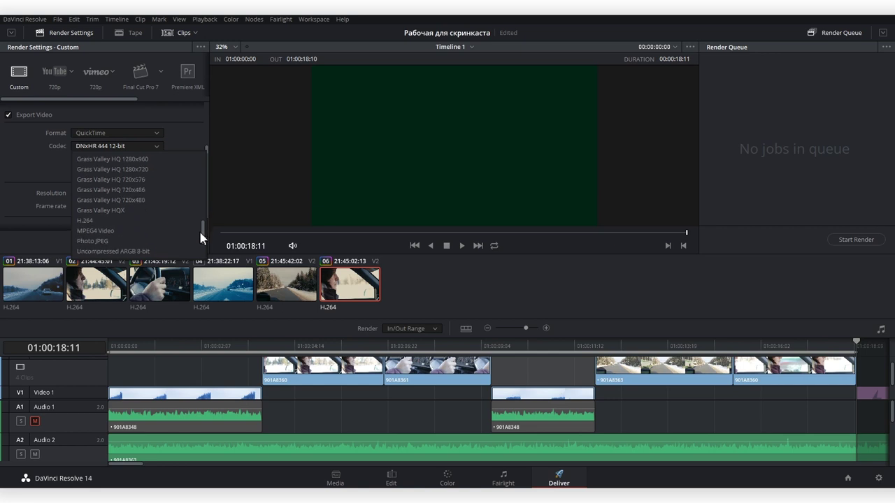
pyautogui.scroll(1, 202, 229)
pyautogui.moveTo(204, 231); pyautogui.dragTo(203, 166)
pyautogui.click(97, 132)
# Confirm the DNxHR 444 12-bit codec and switch the format to MXF OP1A.
pyautogui.click(98, 133)
pyautogui.click(99, 132)
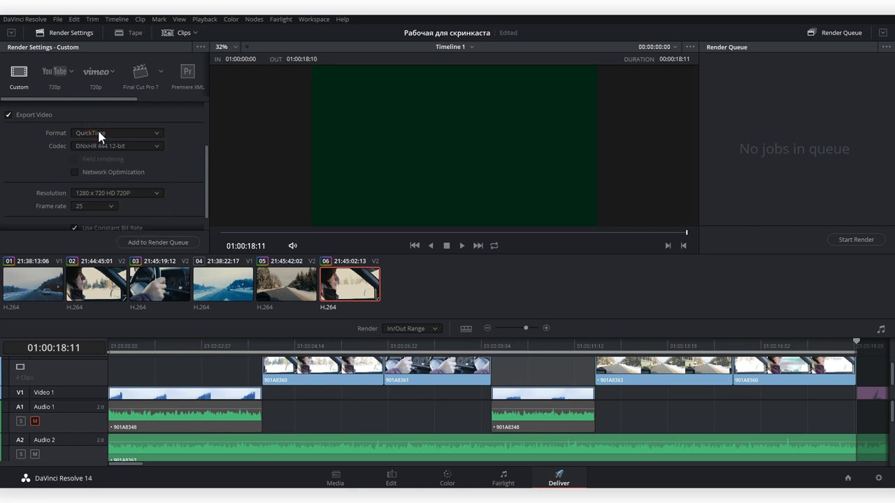
pyautogui.click(97, 147)
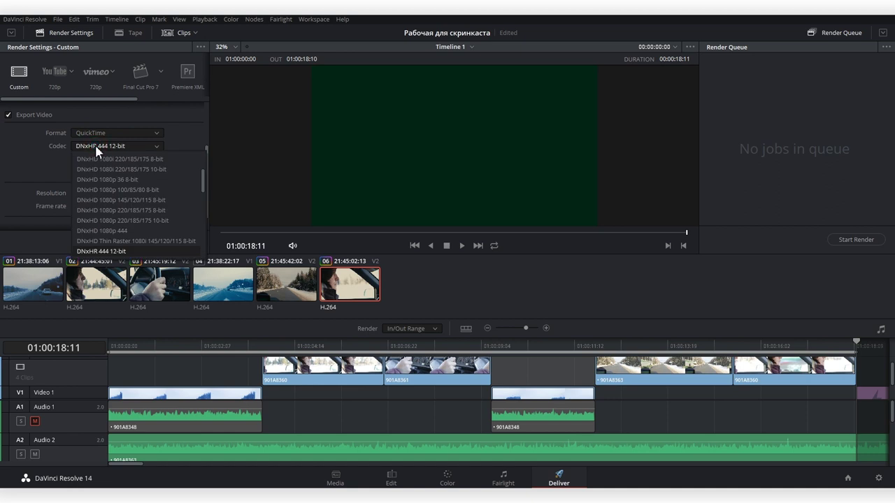
pyautogui.click(98, 148)
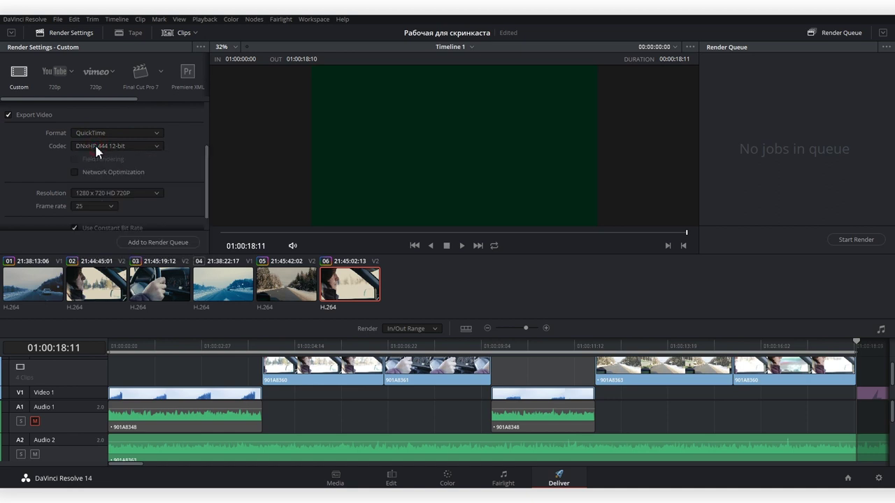
pyautogui.click(126, 148)
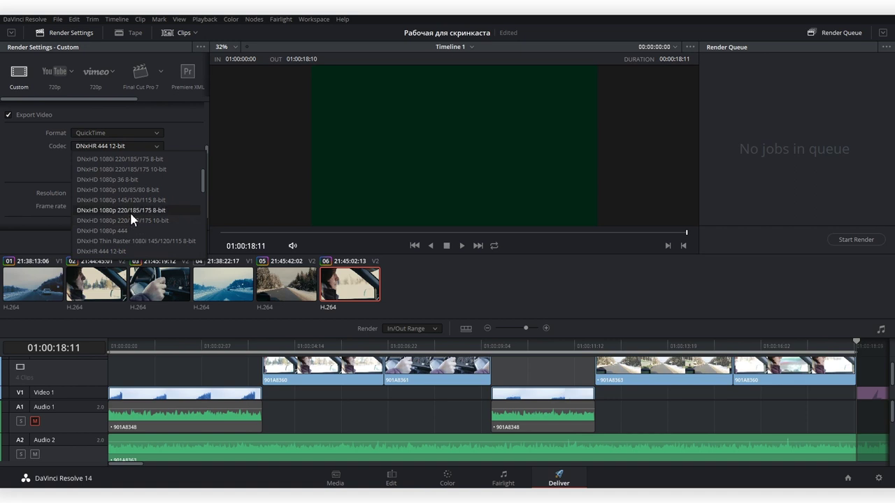
pyautogui.click(118, 147)
pyautogui.click(117, 131)
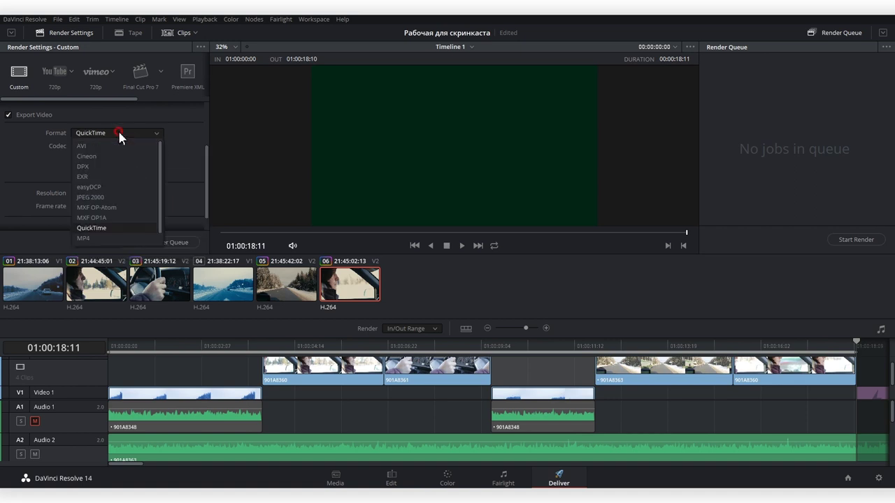
pyautogui.click(105, 217)
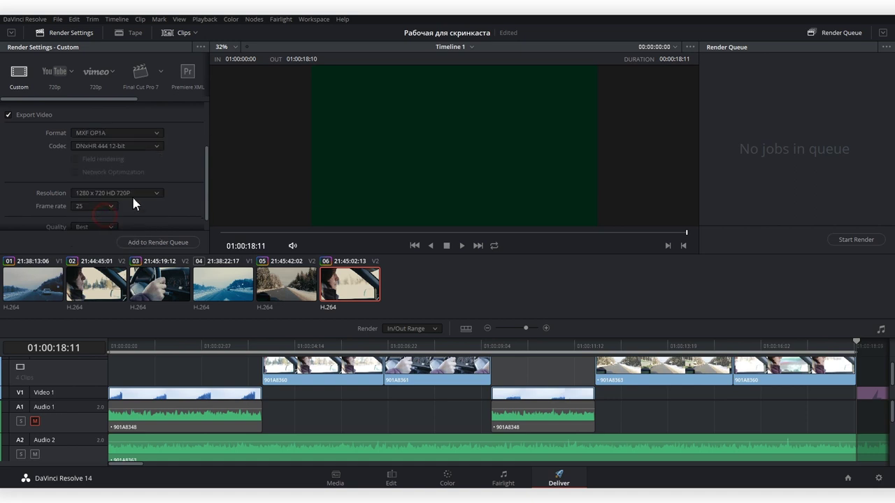
pyautogui.click(127, 148)
pyautogui.click(126, 145)
pyautogui.moveTo(209, 168); pyautogui.dragTo(208, 193)
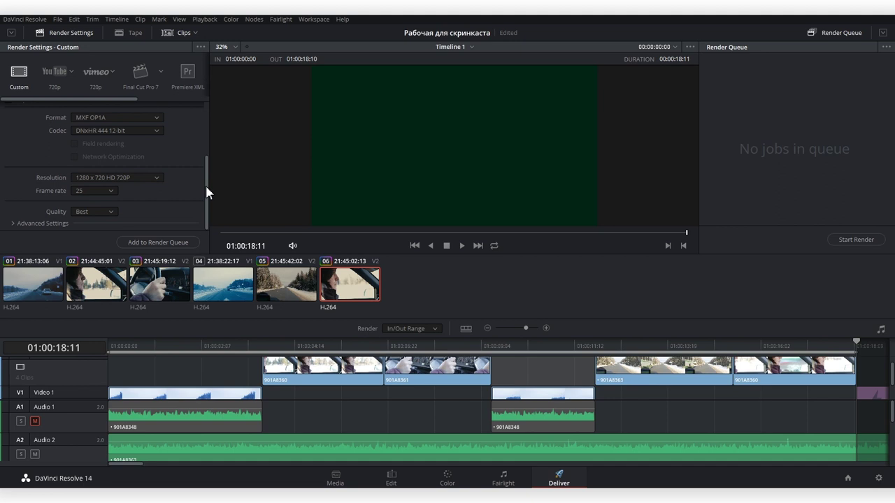
pyautogui.click(108, 192)
pyautogui.click(123, 177)
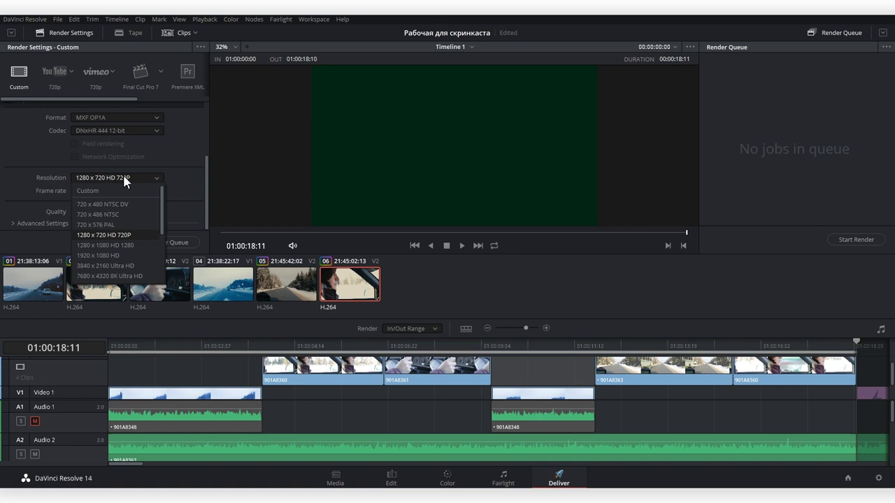
pyautogui.click(123, 179)
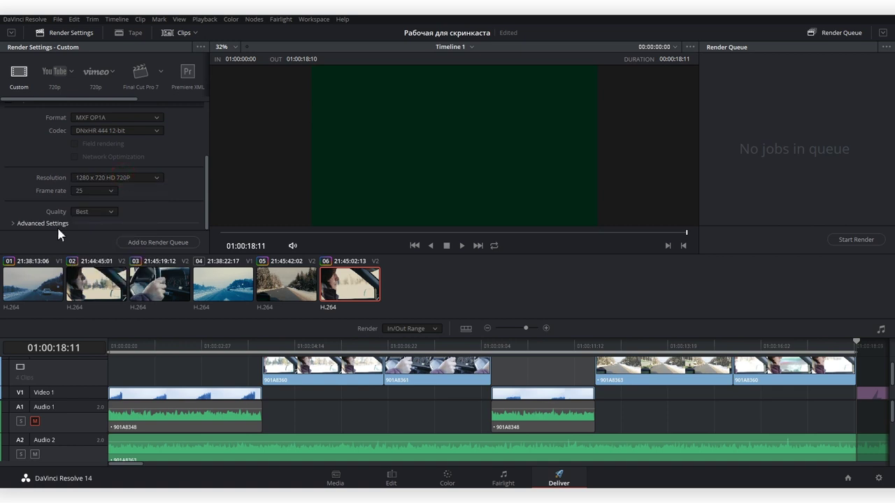
pyautogui.click(16, 223)
pyautogui.scroll(3, 21, 203)
pyautogui.scroll(3, 21, 203)
pyautogui.scroll(3, 21, 203)
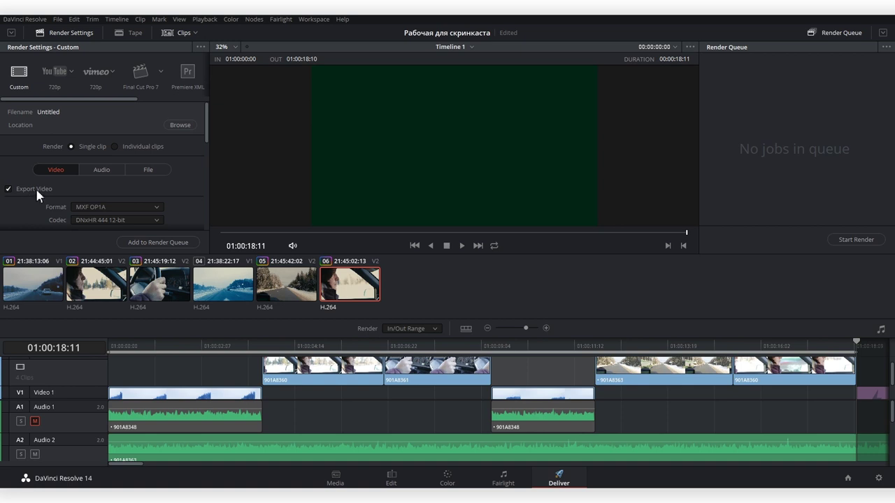
# In the Audio settings, route Output Track 1 to Main 1 (Stereo) for the Linear PCM export.
pyautogui.click(103, 170)
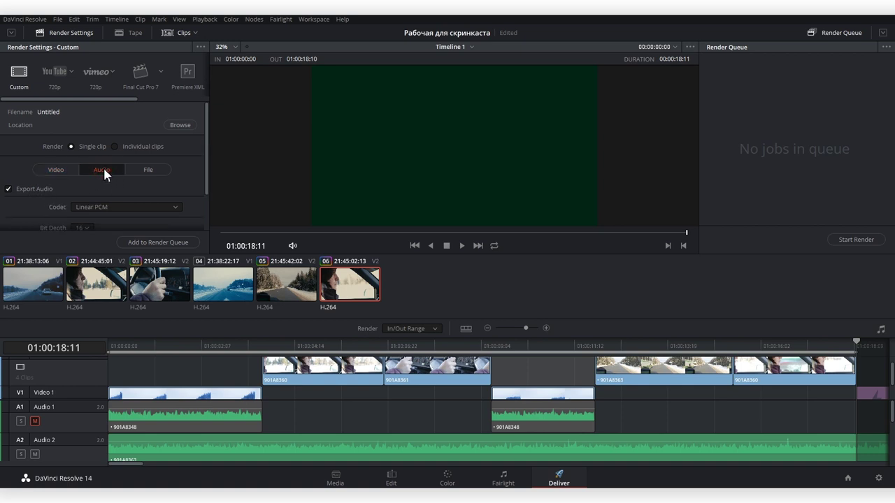
pyautogui.moveTo(208, 160); pyautogui.dragTo(209, 223)
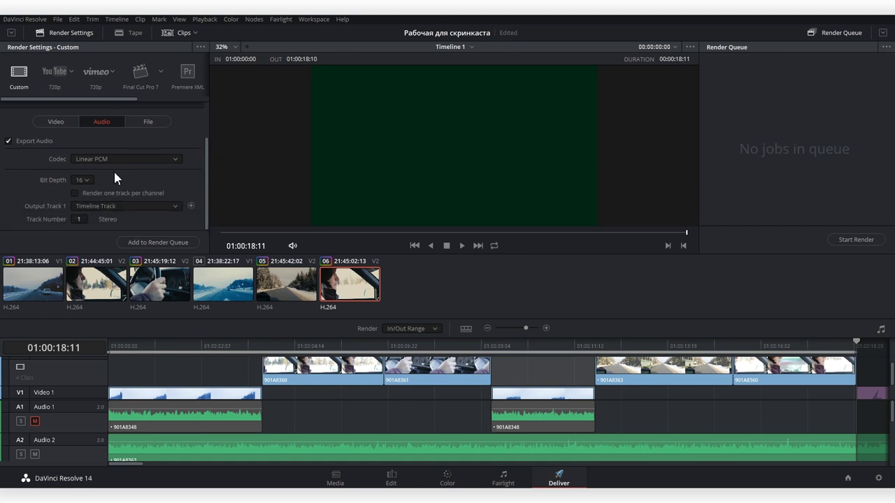
pyautogui.click(122, 207)
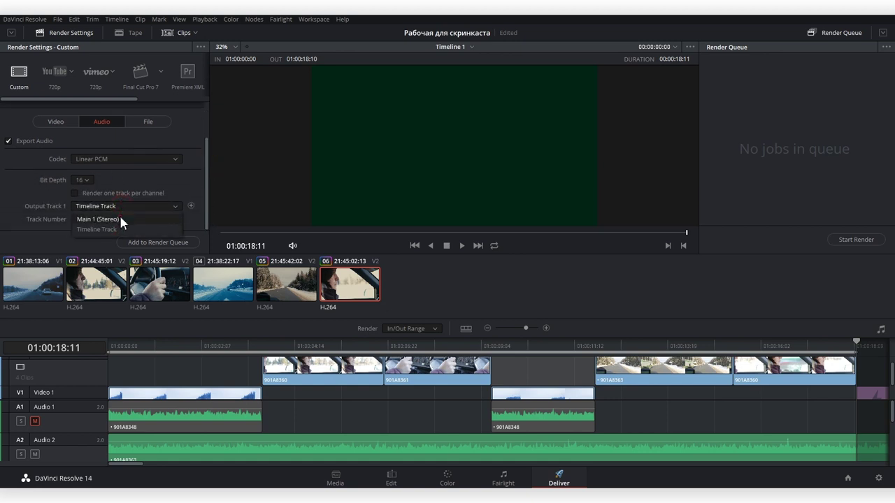
pyautogui.click(119, 214)
pyautogui.click(120, 220)
pyautogui.click(116, 239)
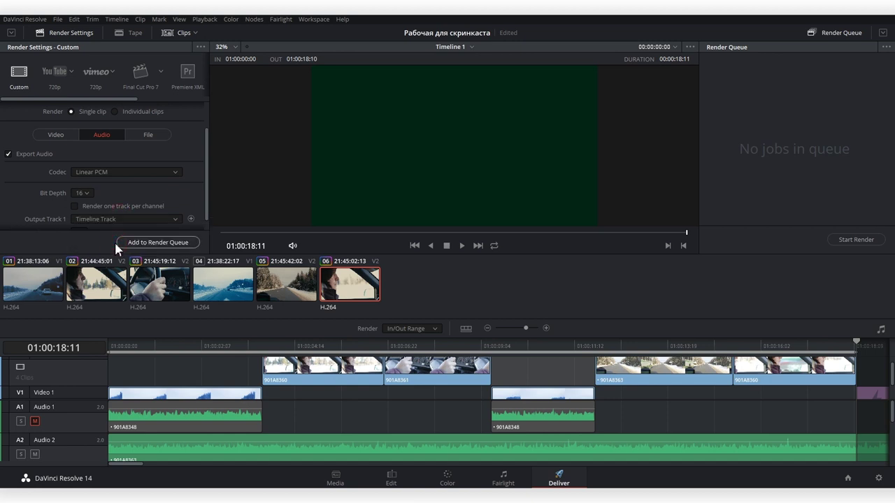
pyautogui.click(144, 205)
pyautogui.click(143, 217)
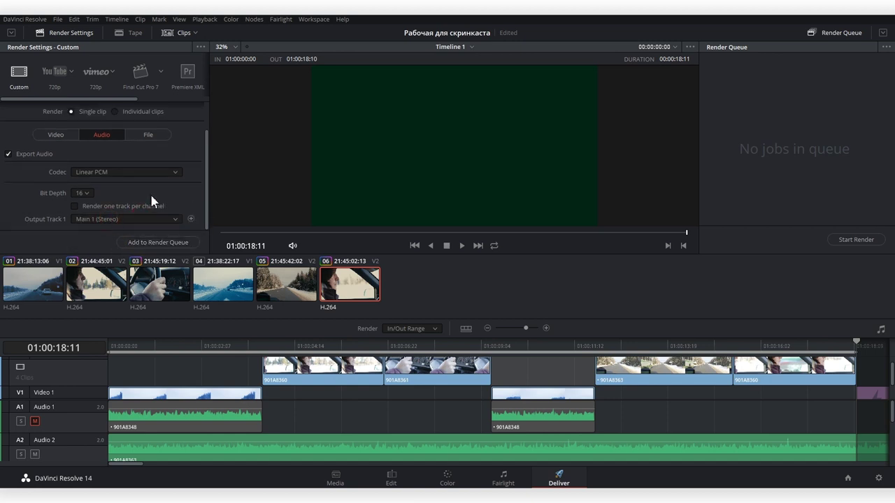
pyautogui.scroll(2, 175, 201)
pyautogui.click(147, 169)
# Give the output file the custom name 'Дорога'.
pyautogui.scroll(-1, 185, 179)
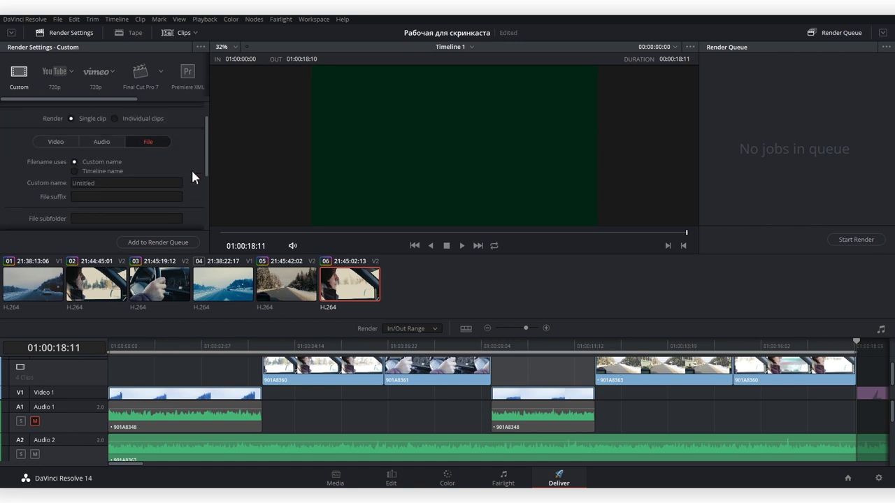
pyautogui.click(87, 182)
pyautogui.write('Дорога')
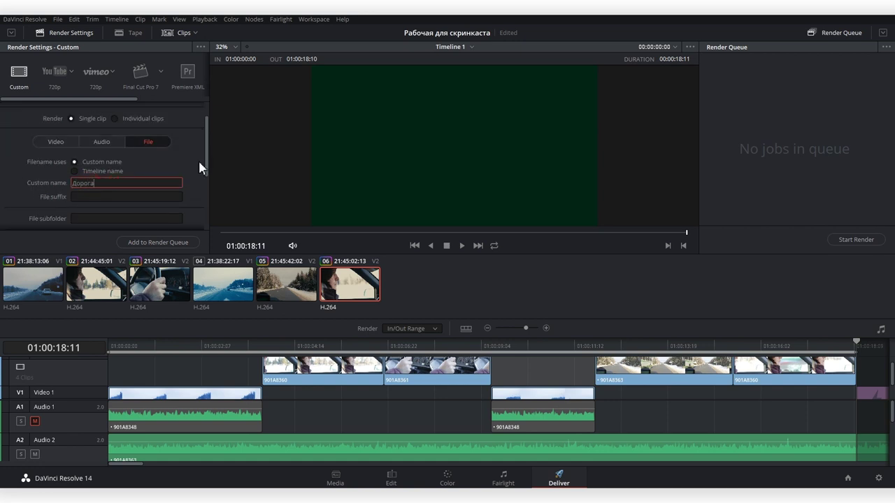
# Set the render location to D:\FILMS and add the export to the render queue as Job 1.
pyautogui.scroll(1, 200, 168)
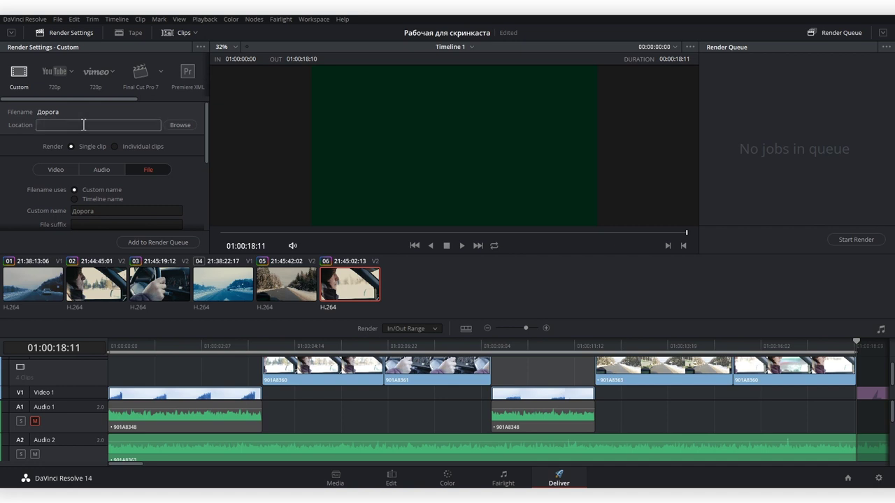
pyautogui.click(176, 125)
pyautogui.doubleClick(340, 174)
pyautogui.click(362, 190)
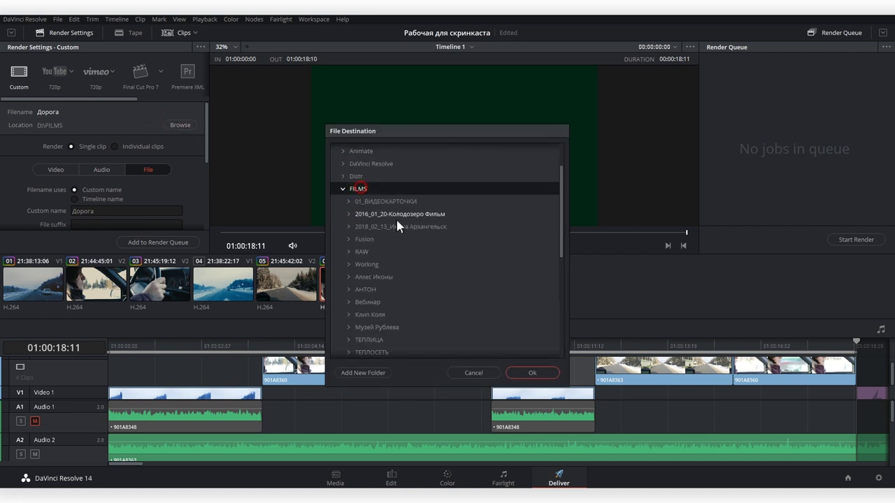
pyautogui.click(529, 373)
pyautogui.click(151, 242)
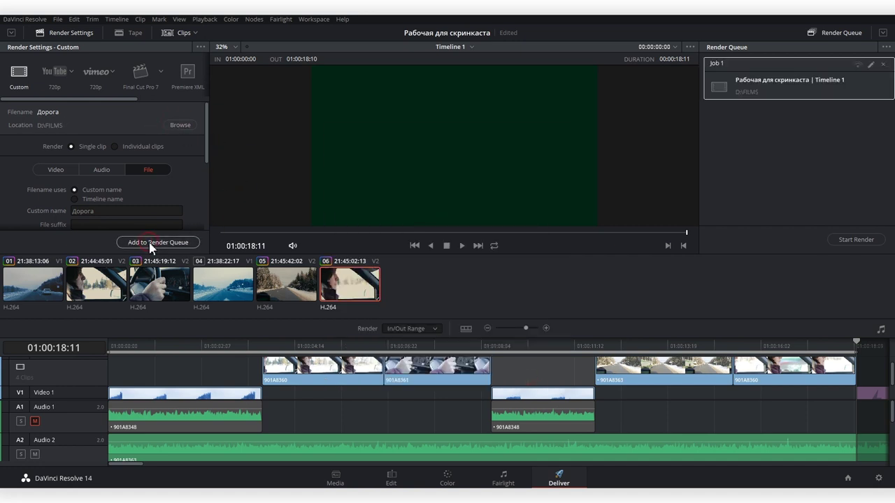